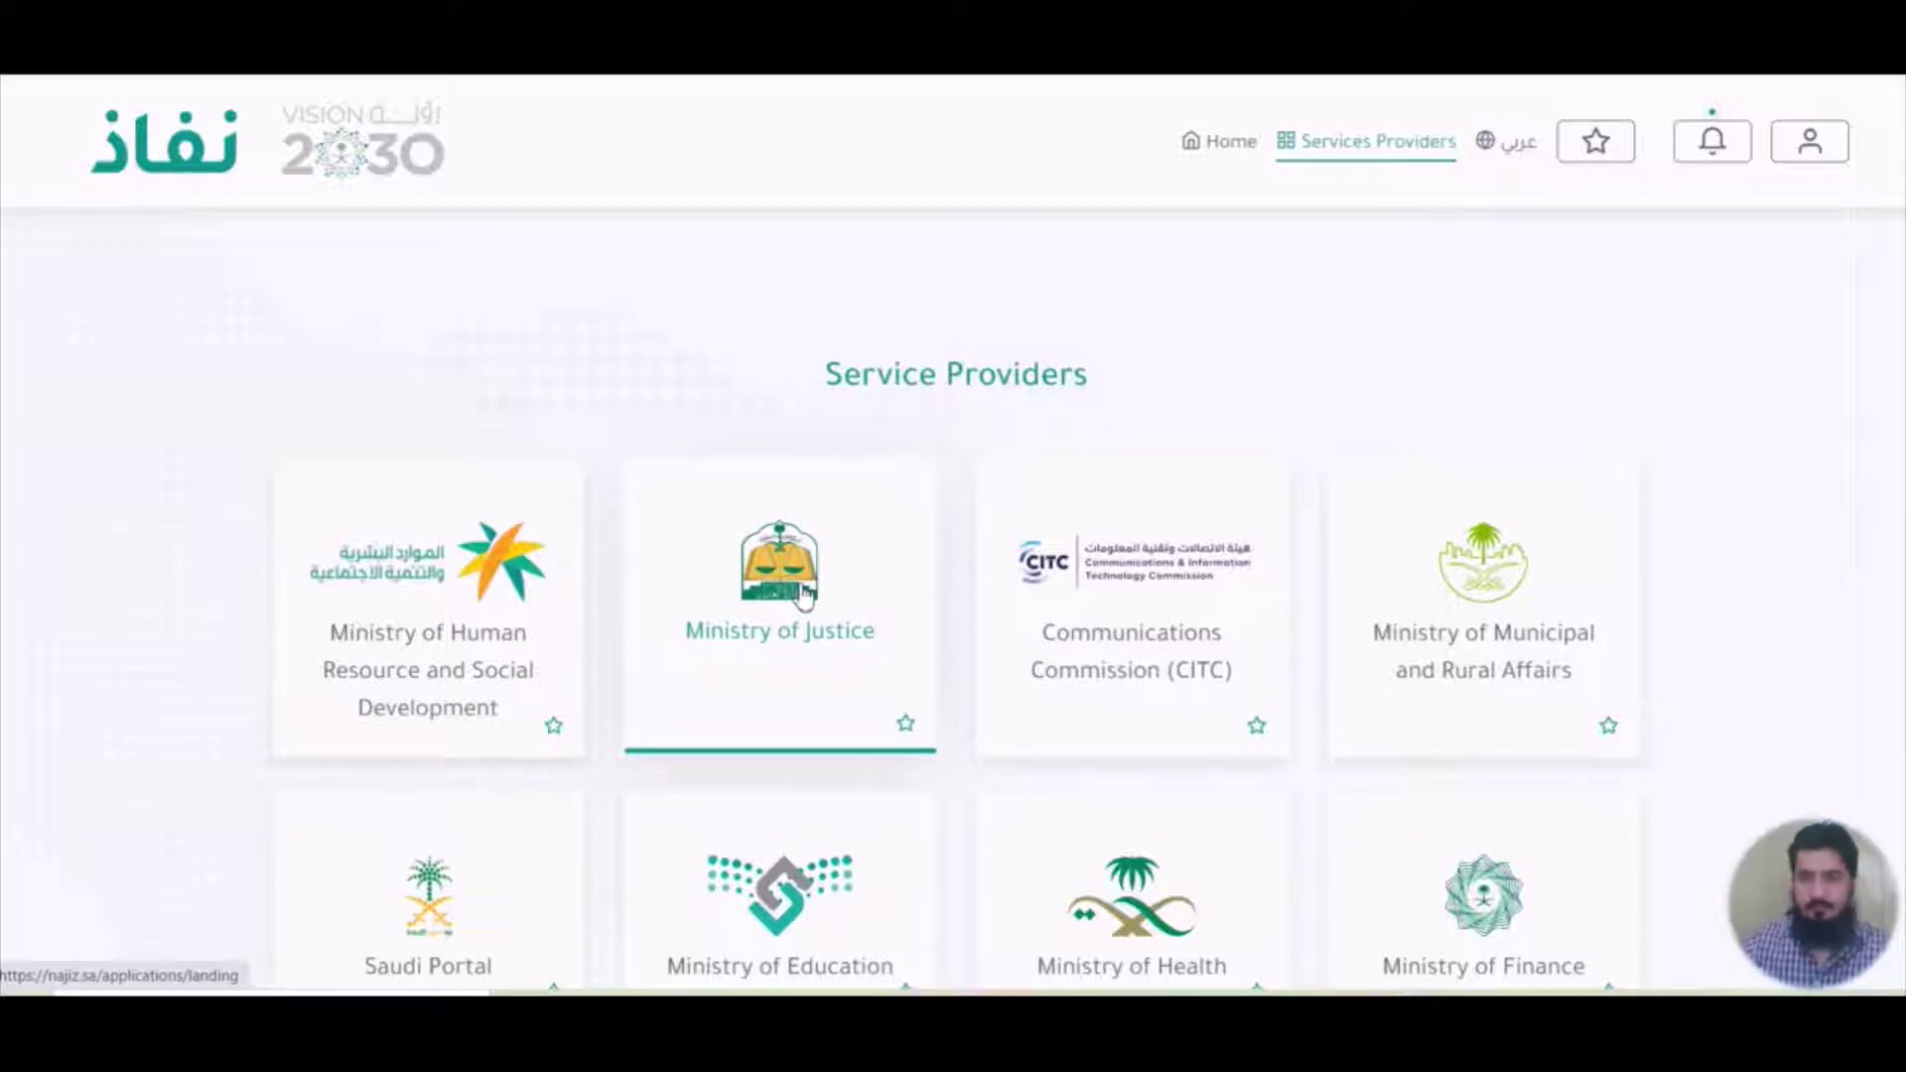
Open the Ministry of Justice service provider and enter its Najiz electronic justice services
left_click(802, 594)
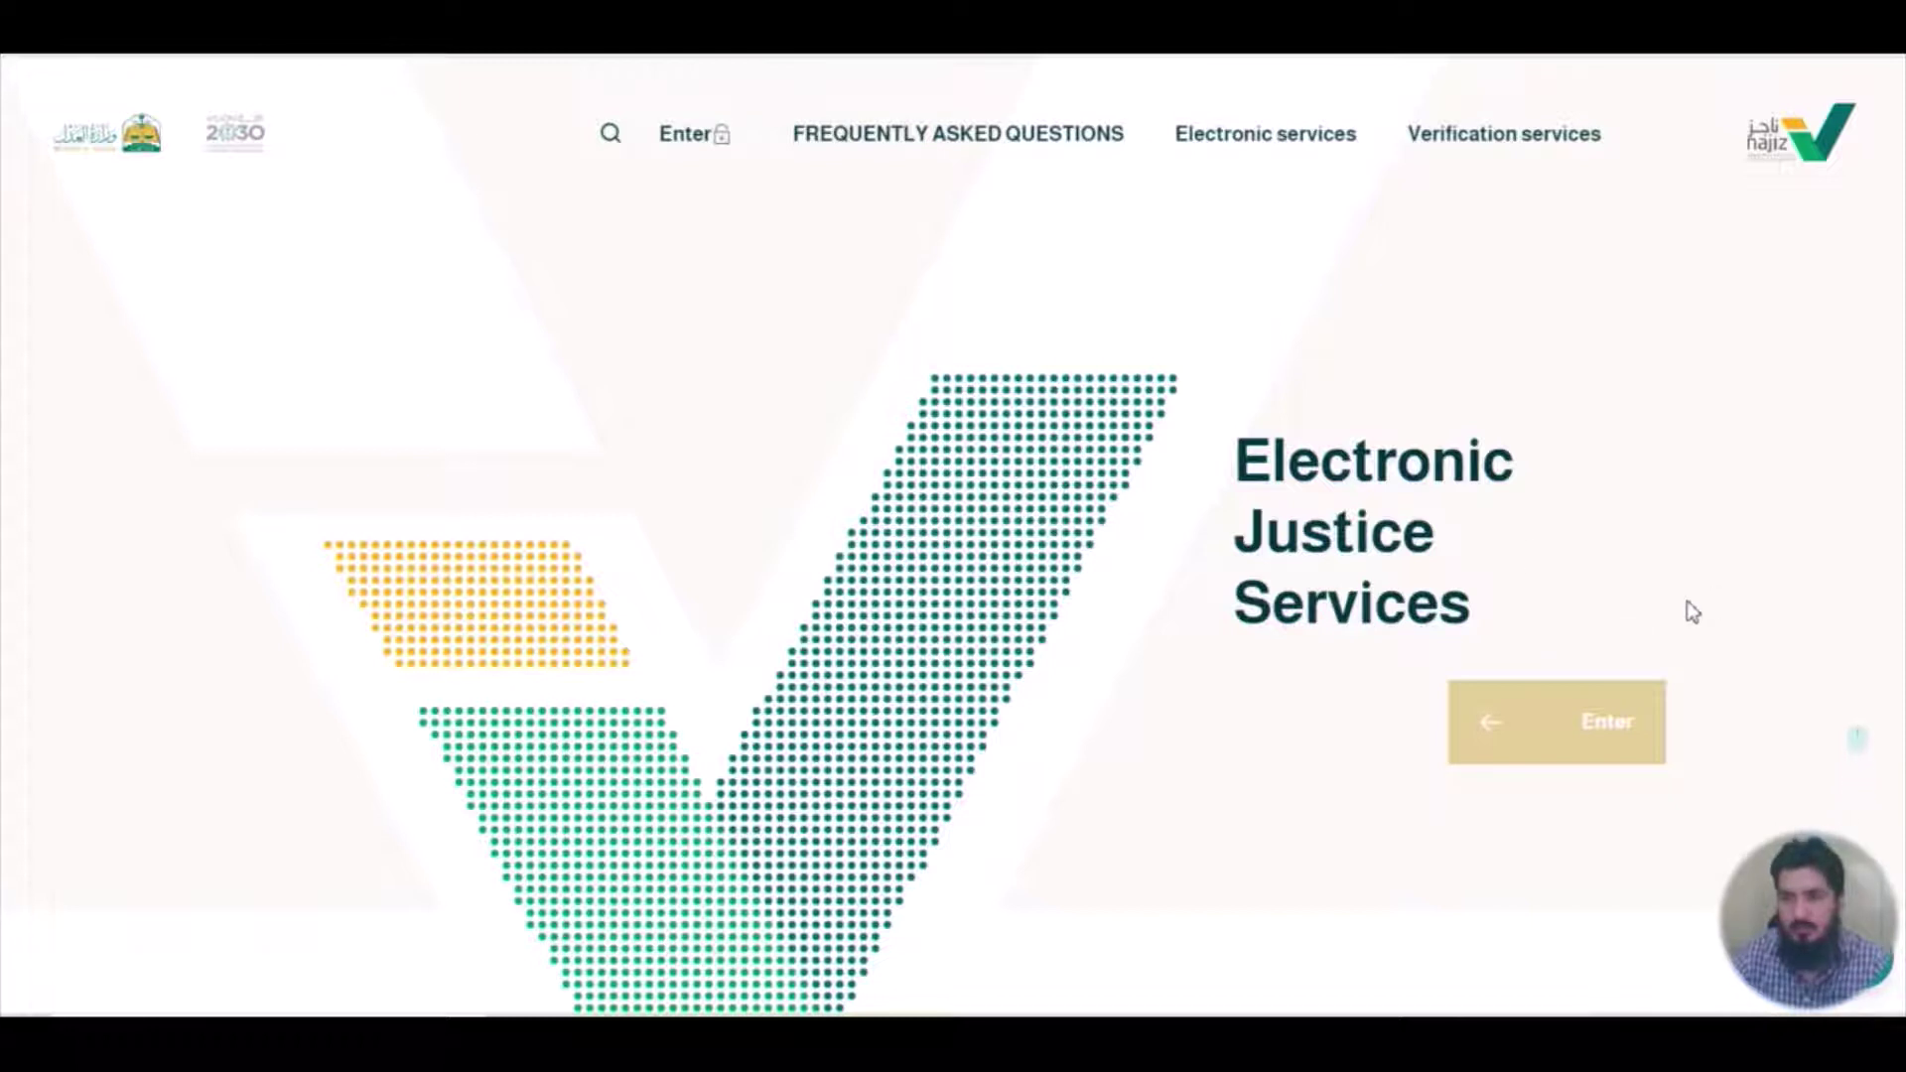
left_click(1609, 726)
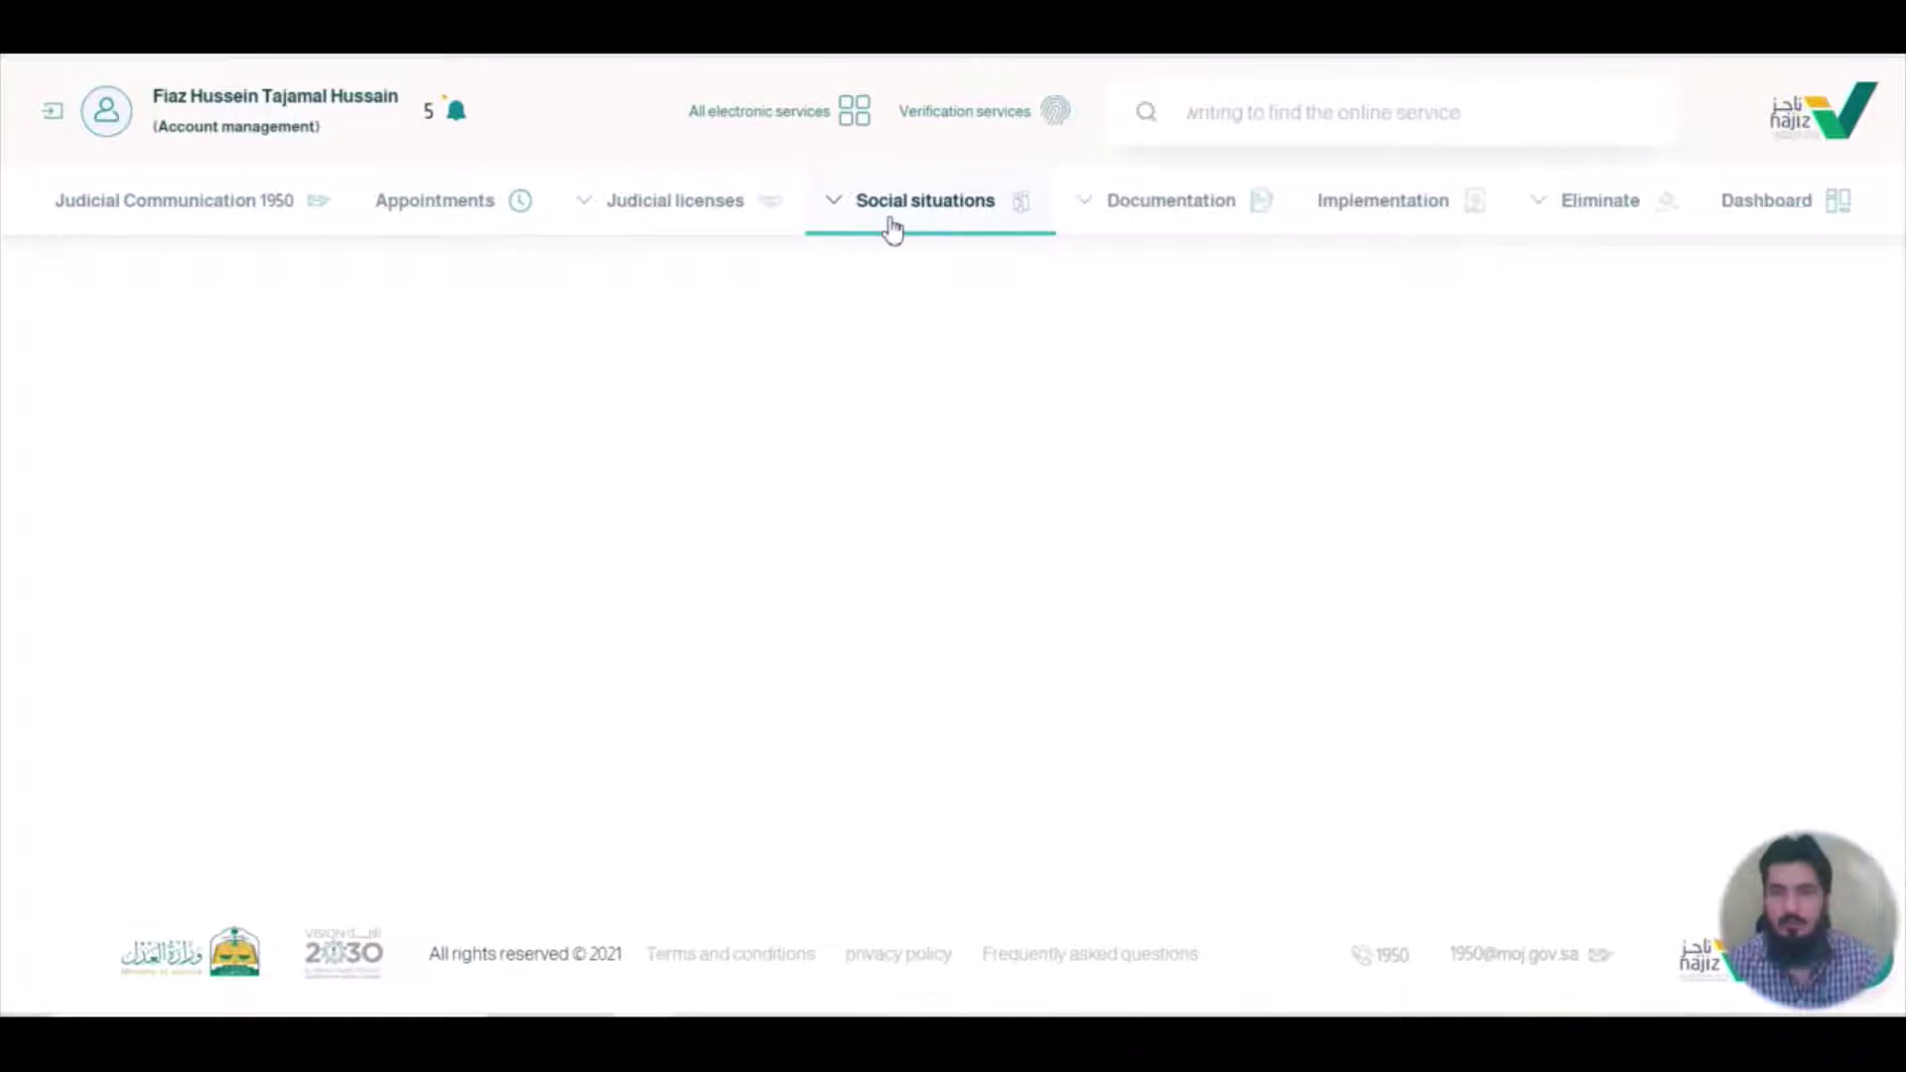
left_click(1096, 219)
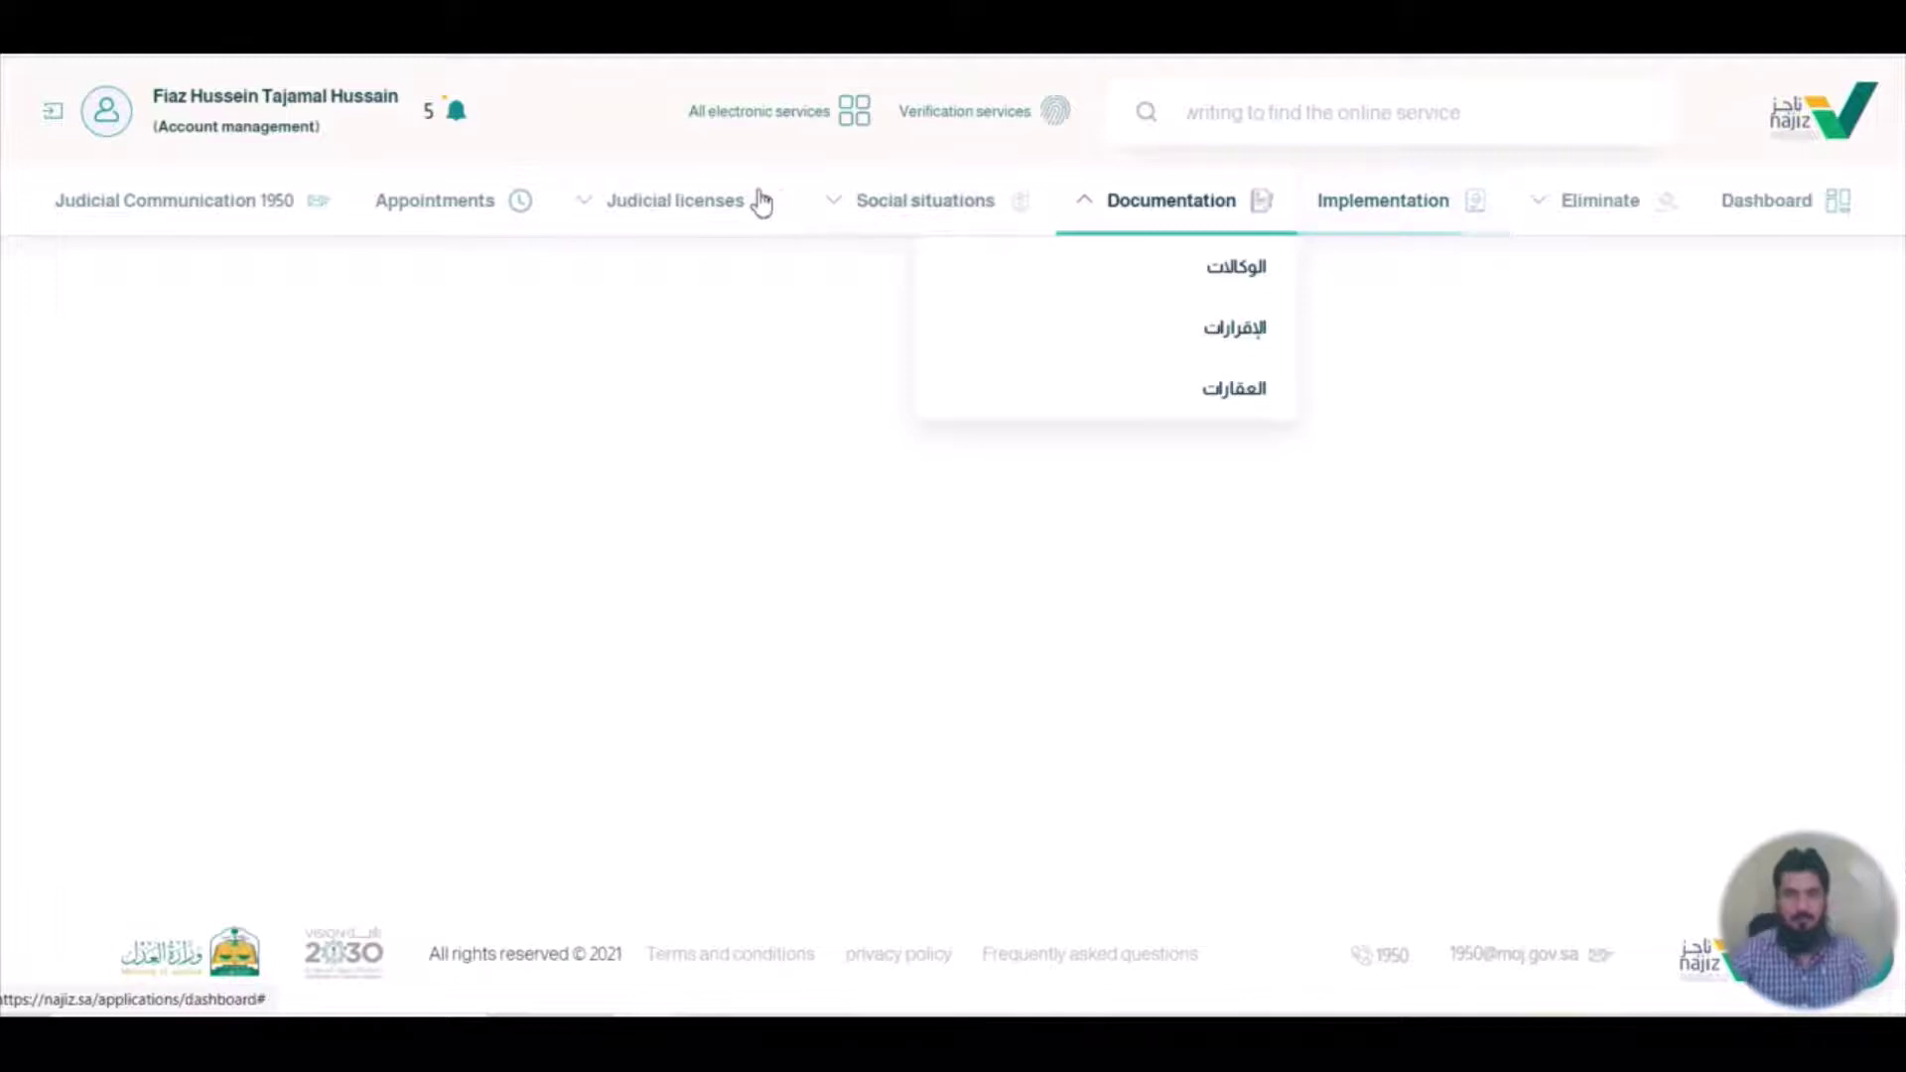
left_click(838, 209)
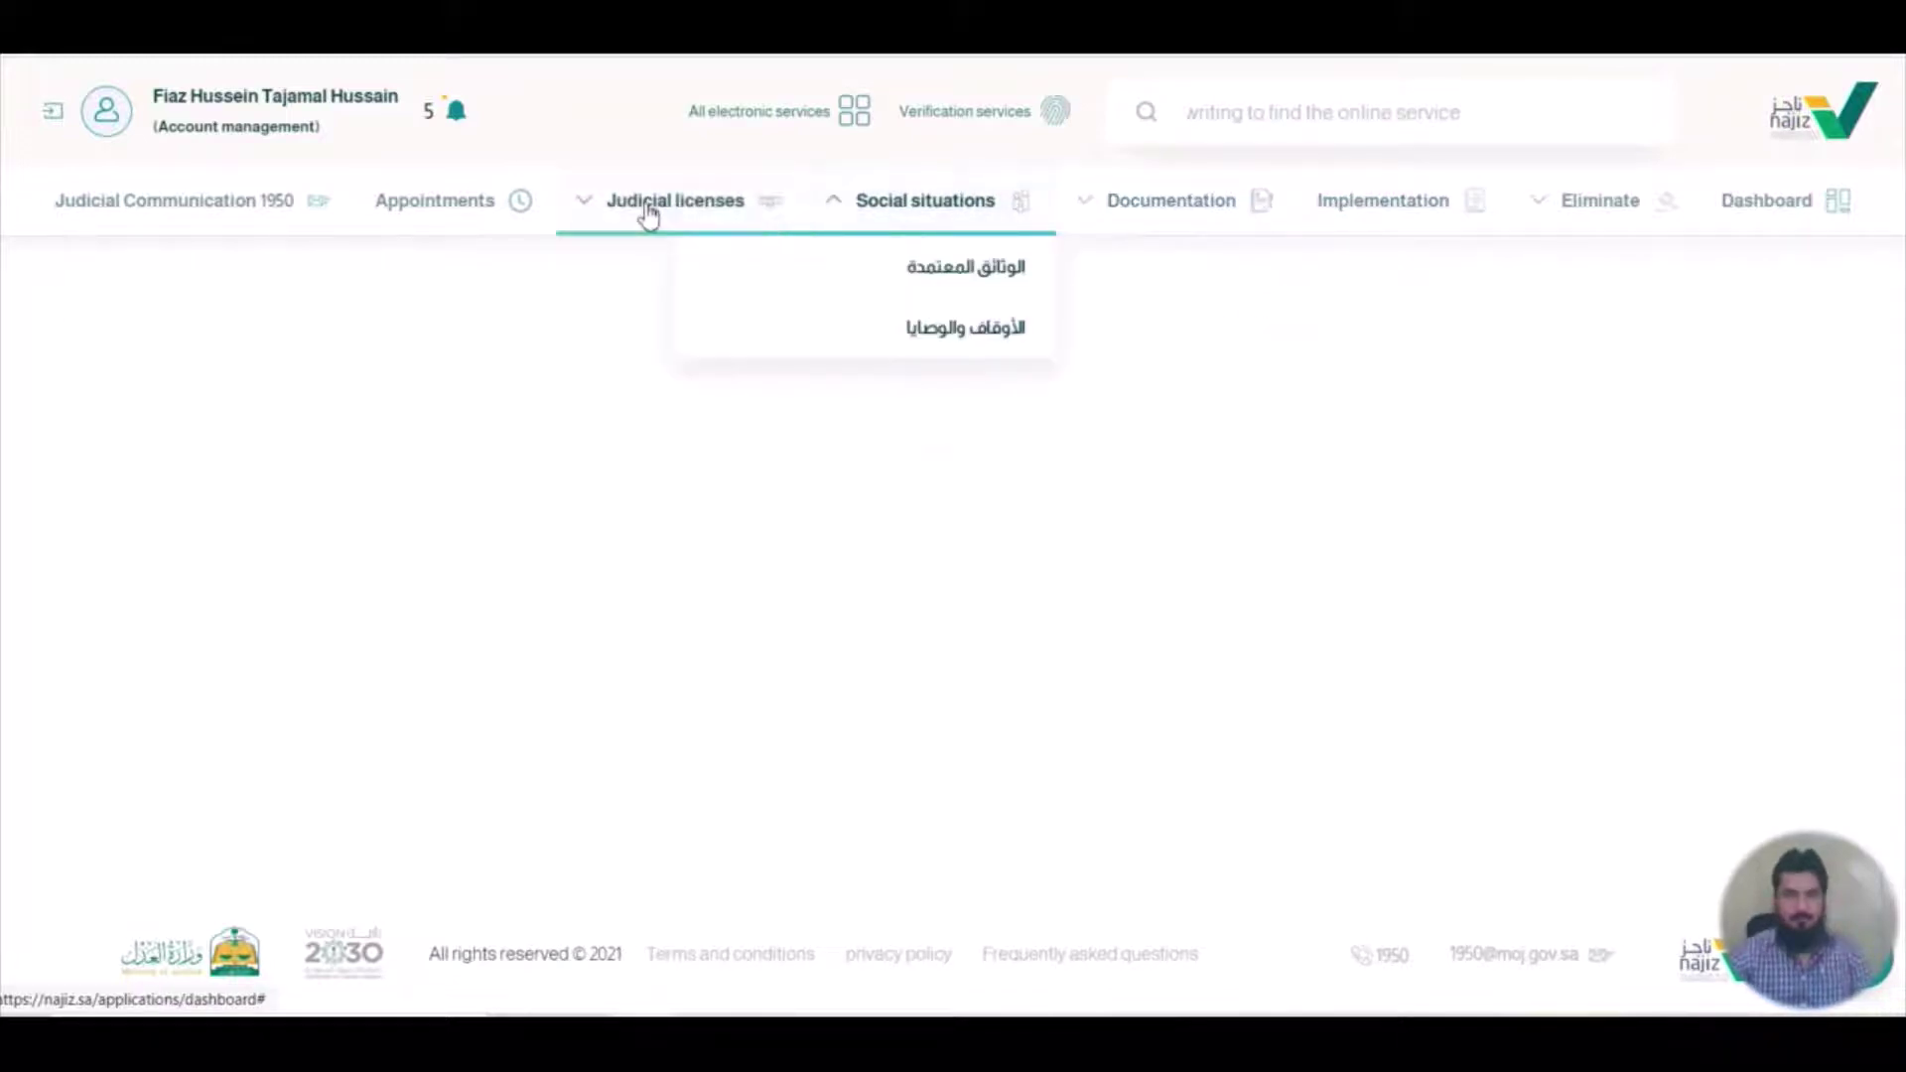
left_click(588, 206)
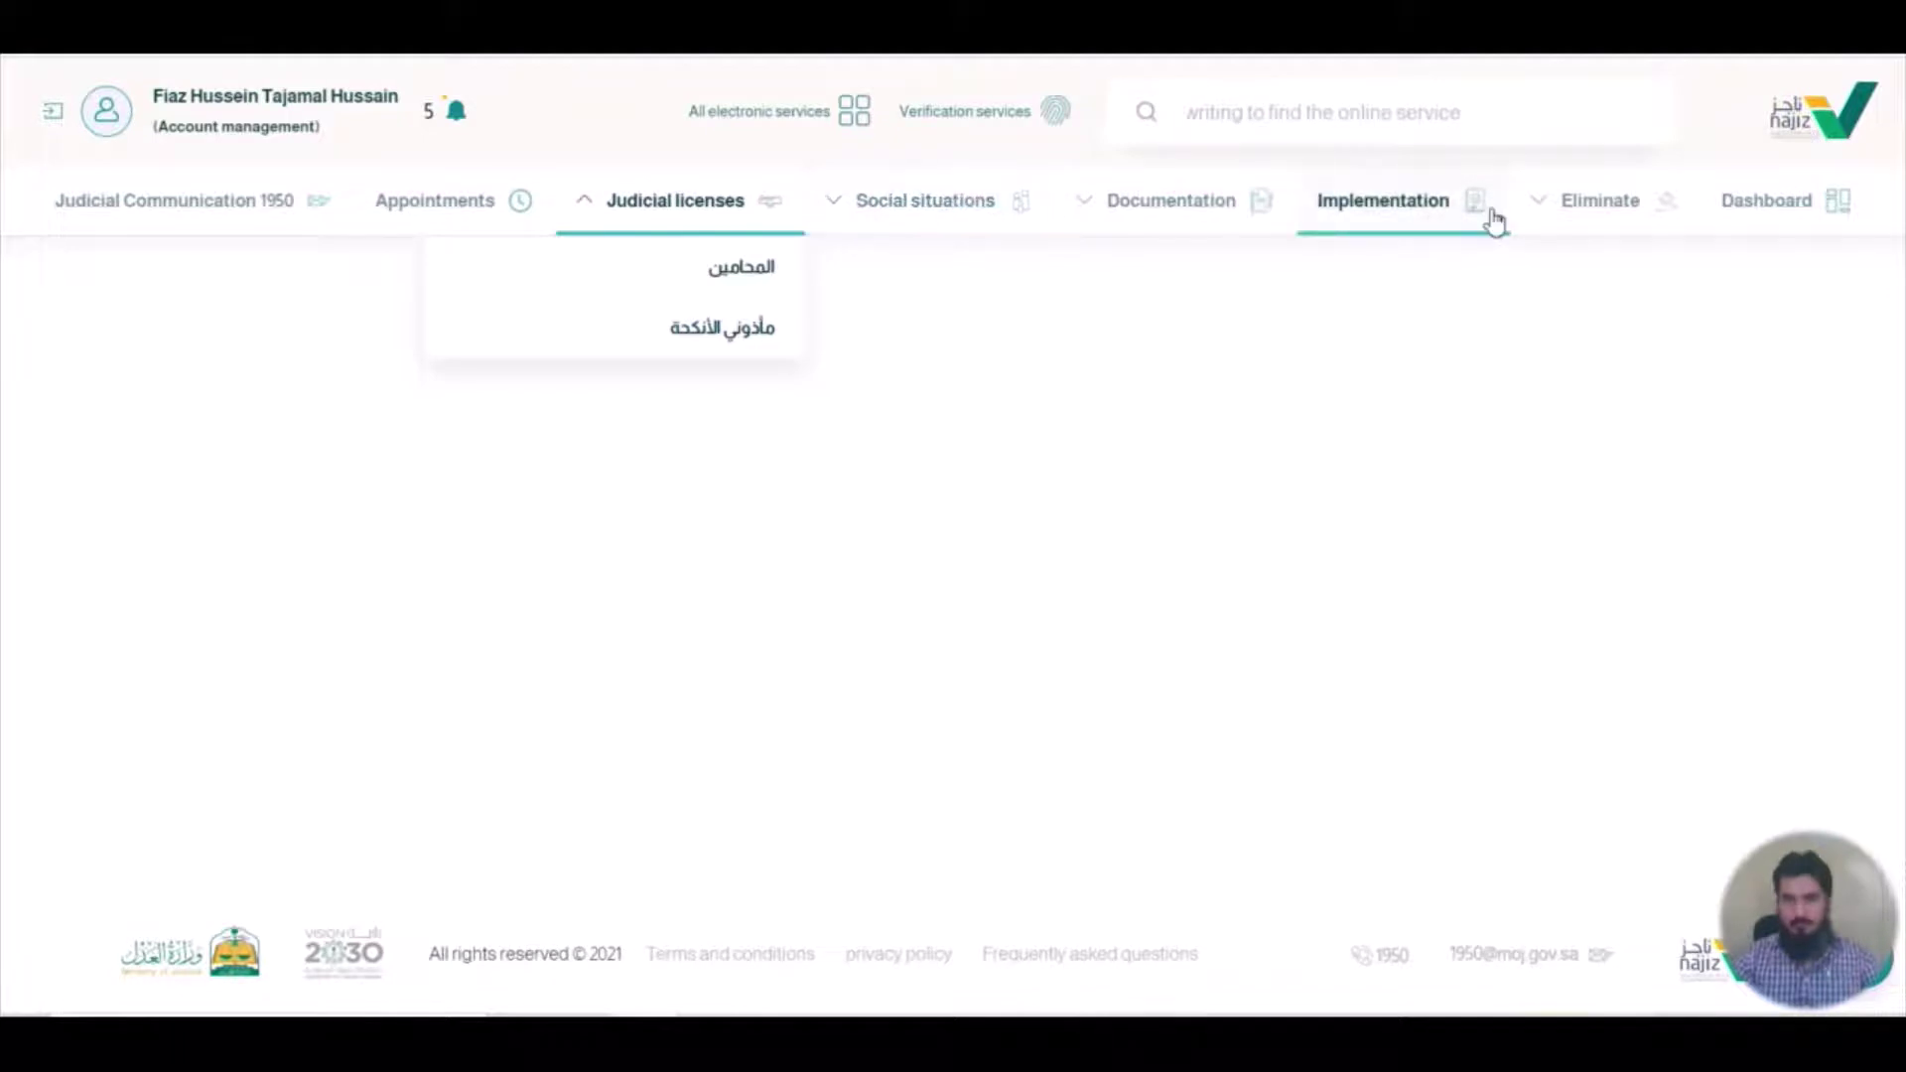
left_click(1416, 218)
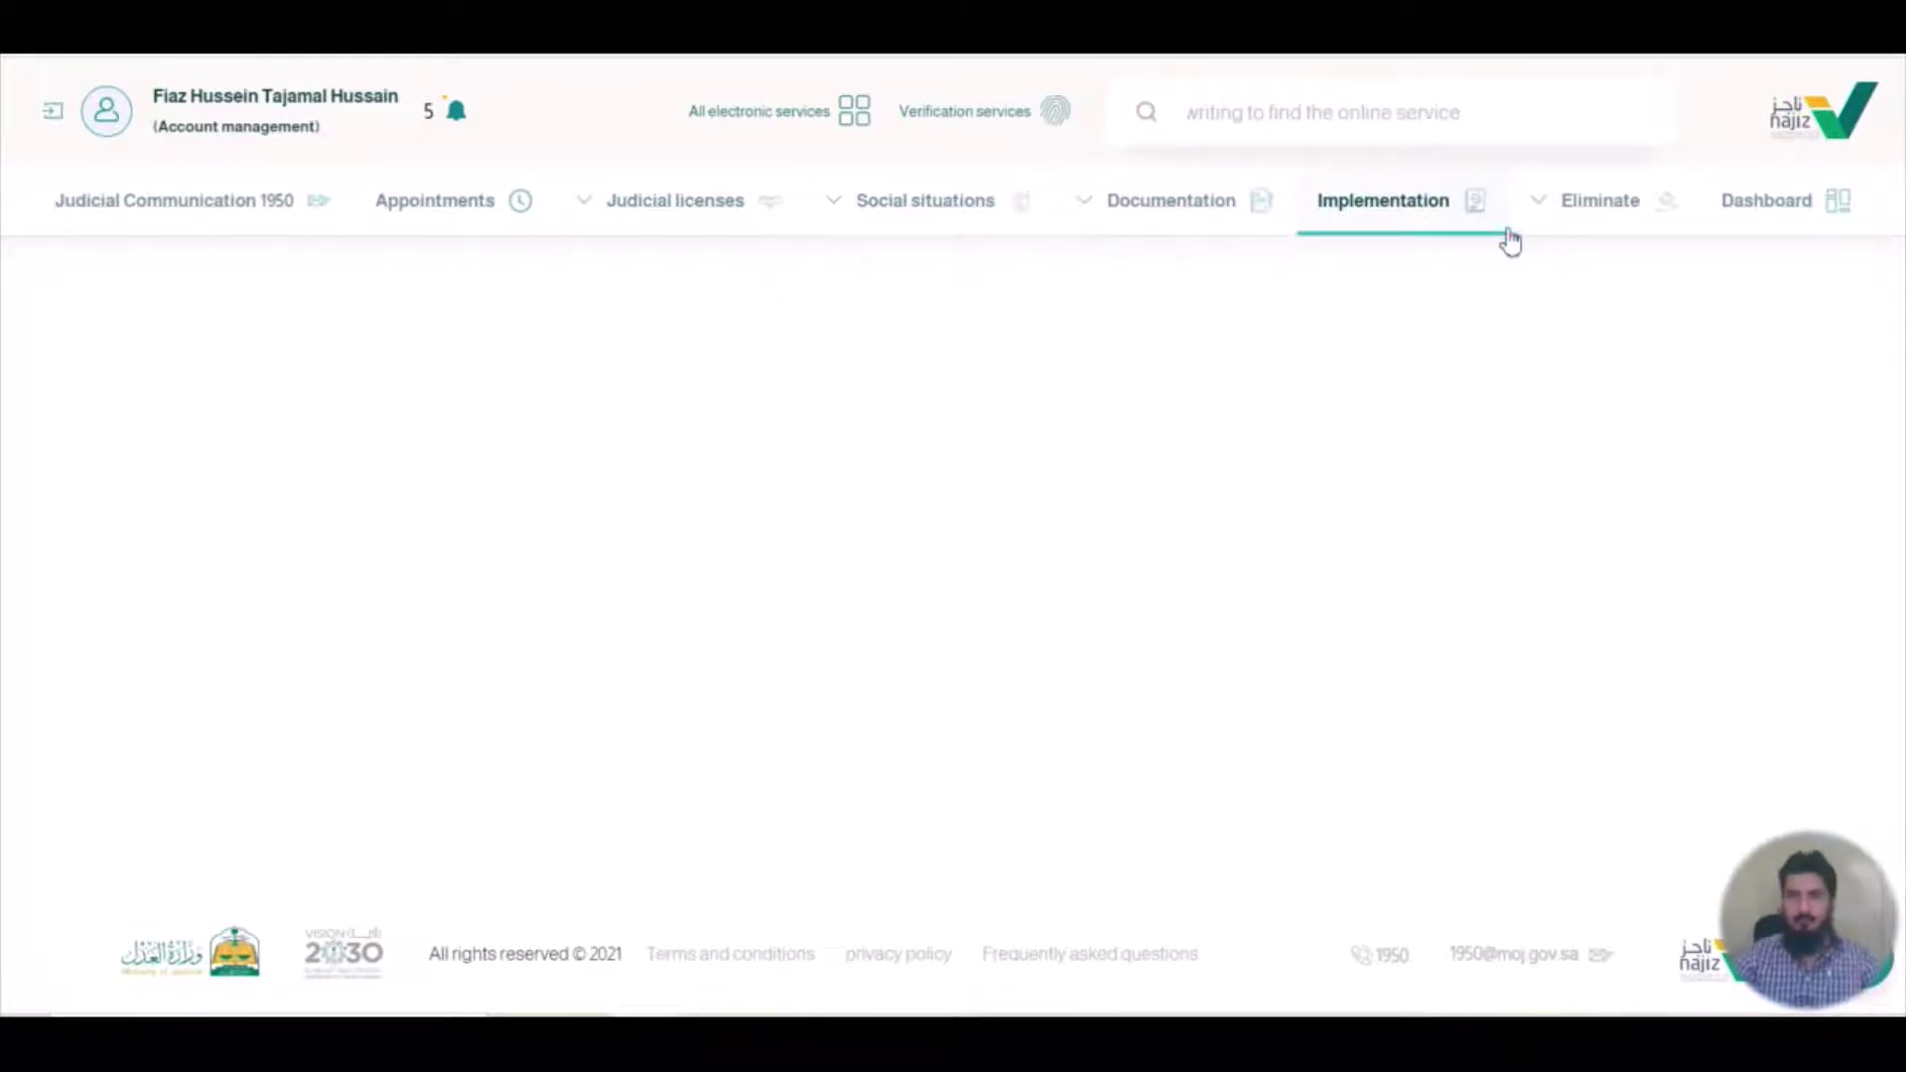
left_click(1589, 226)
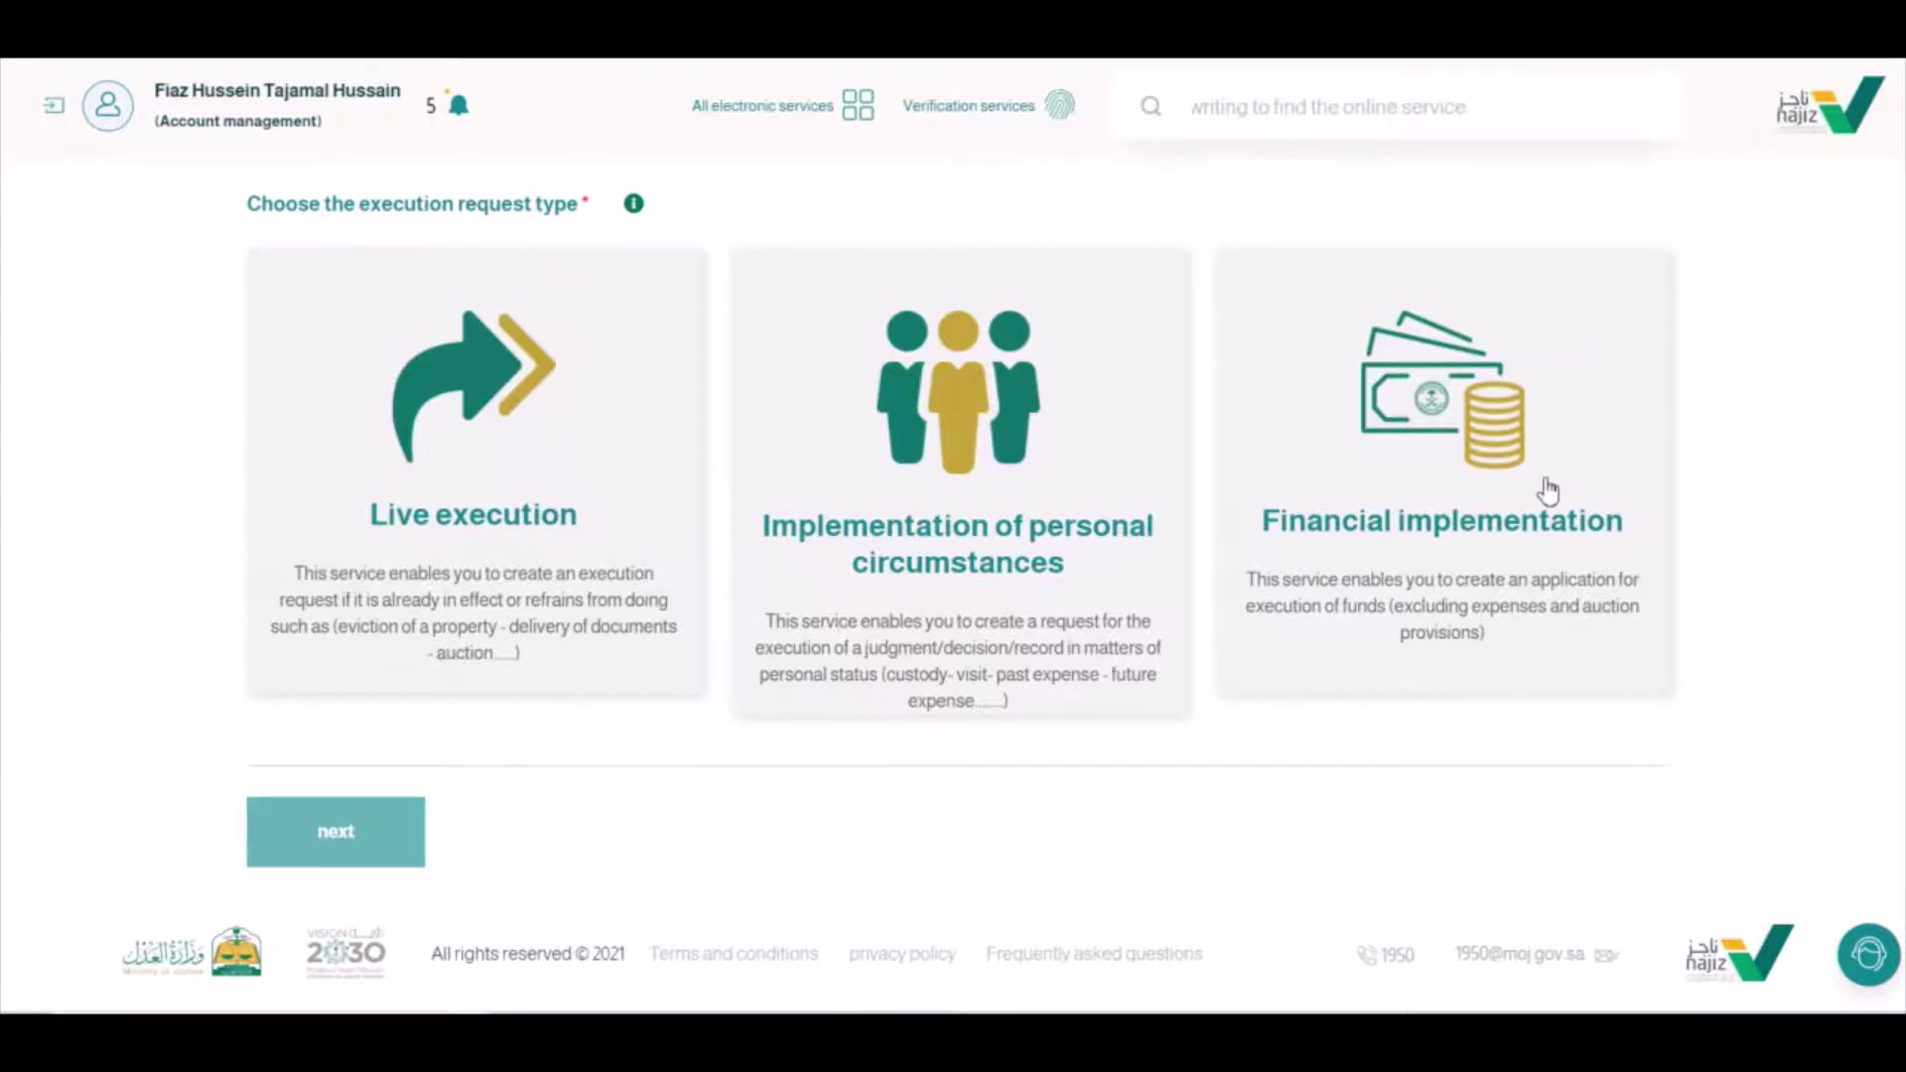
Choose Financial implementation as the execution request type
scroll(1538, 491, "up", 3)
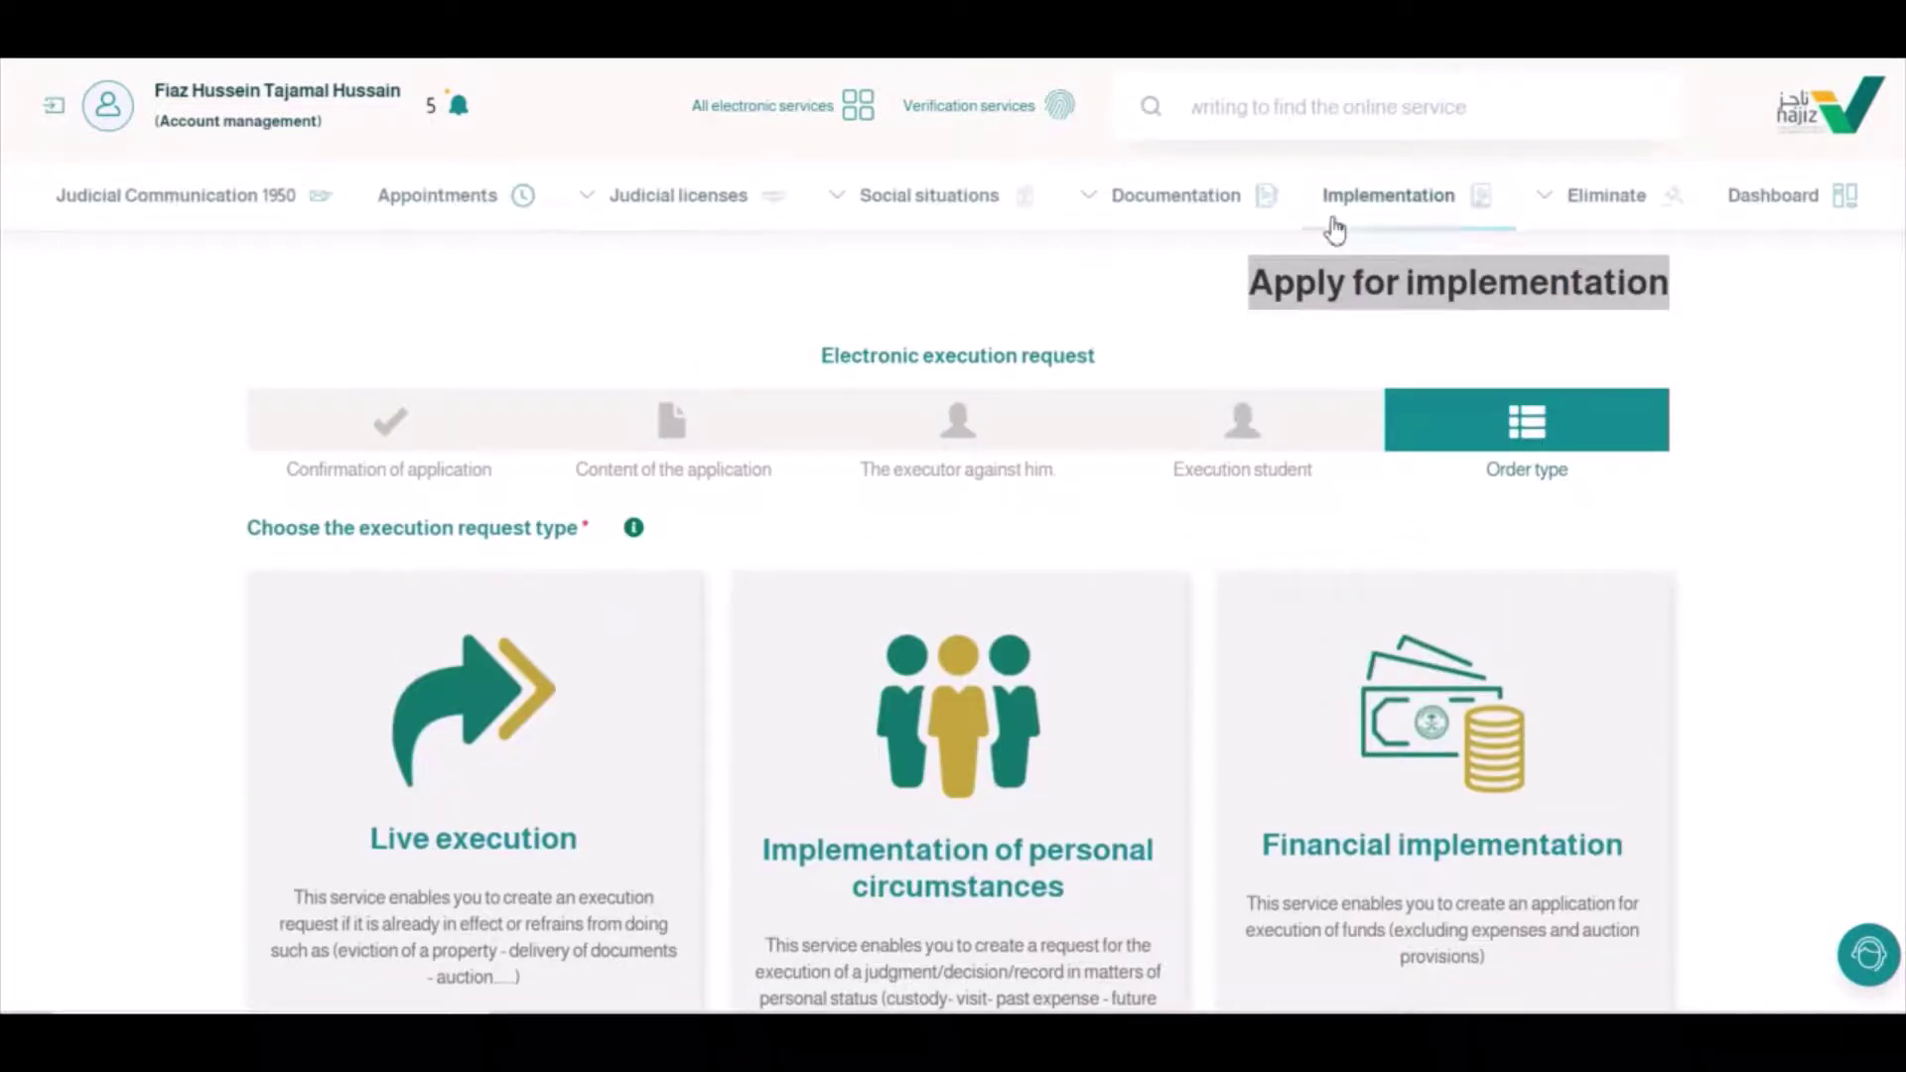
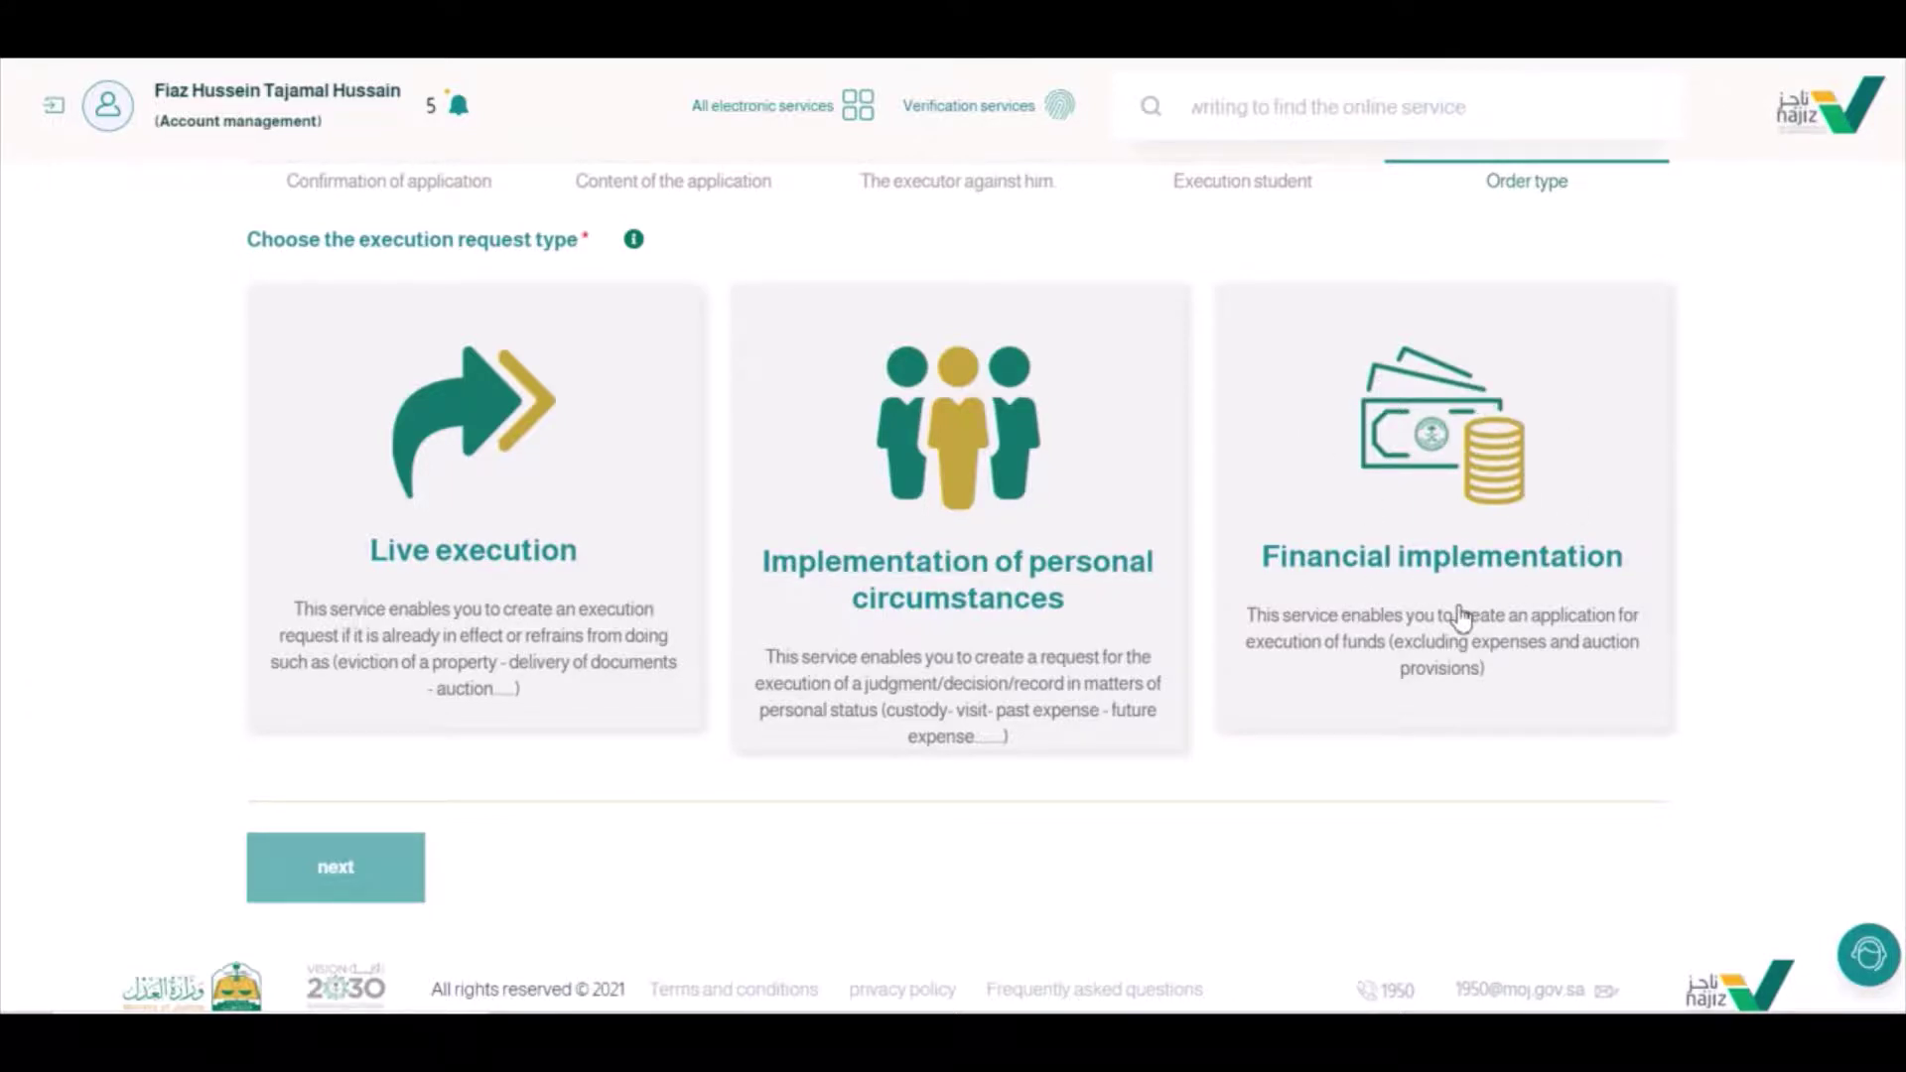
left_click(1461, 552)
scroll(1460, 553, "down", 3)
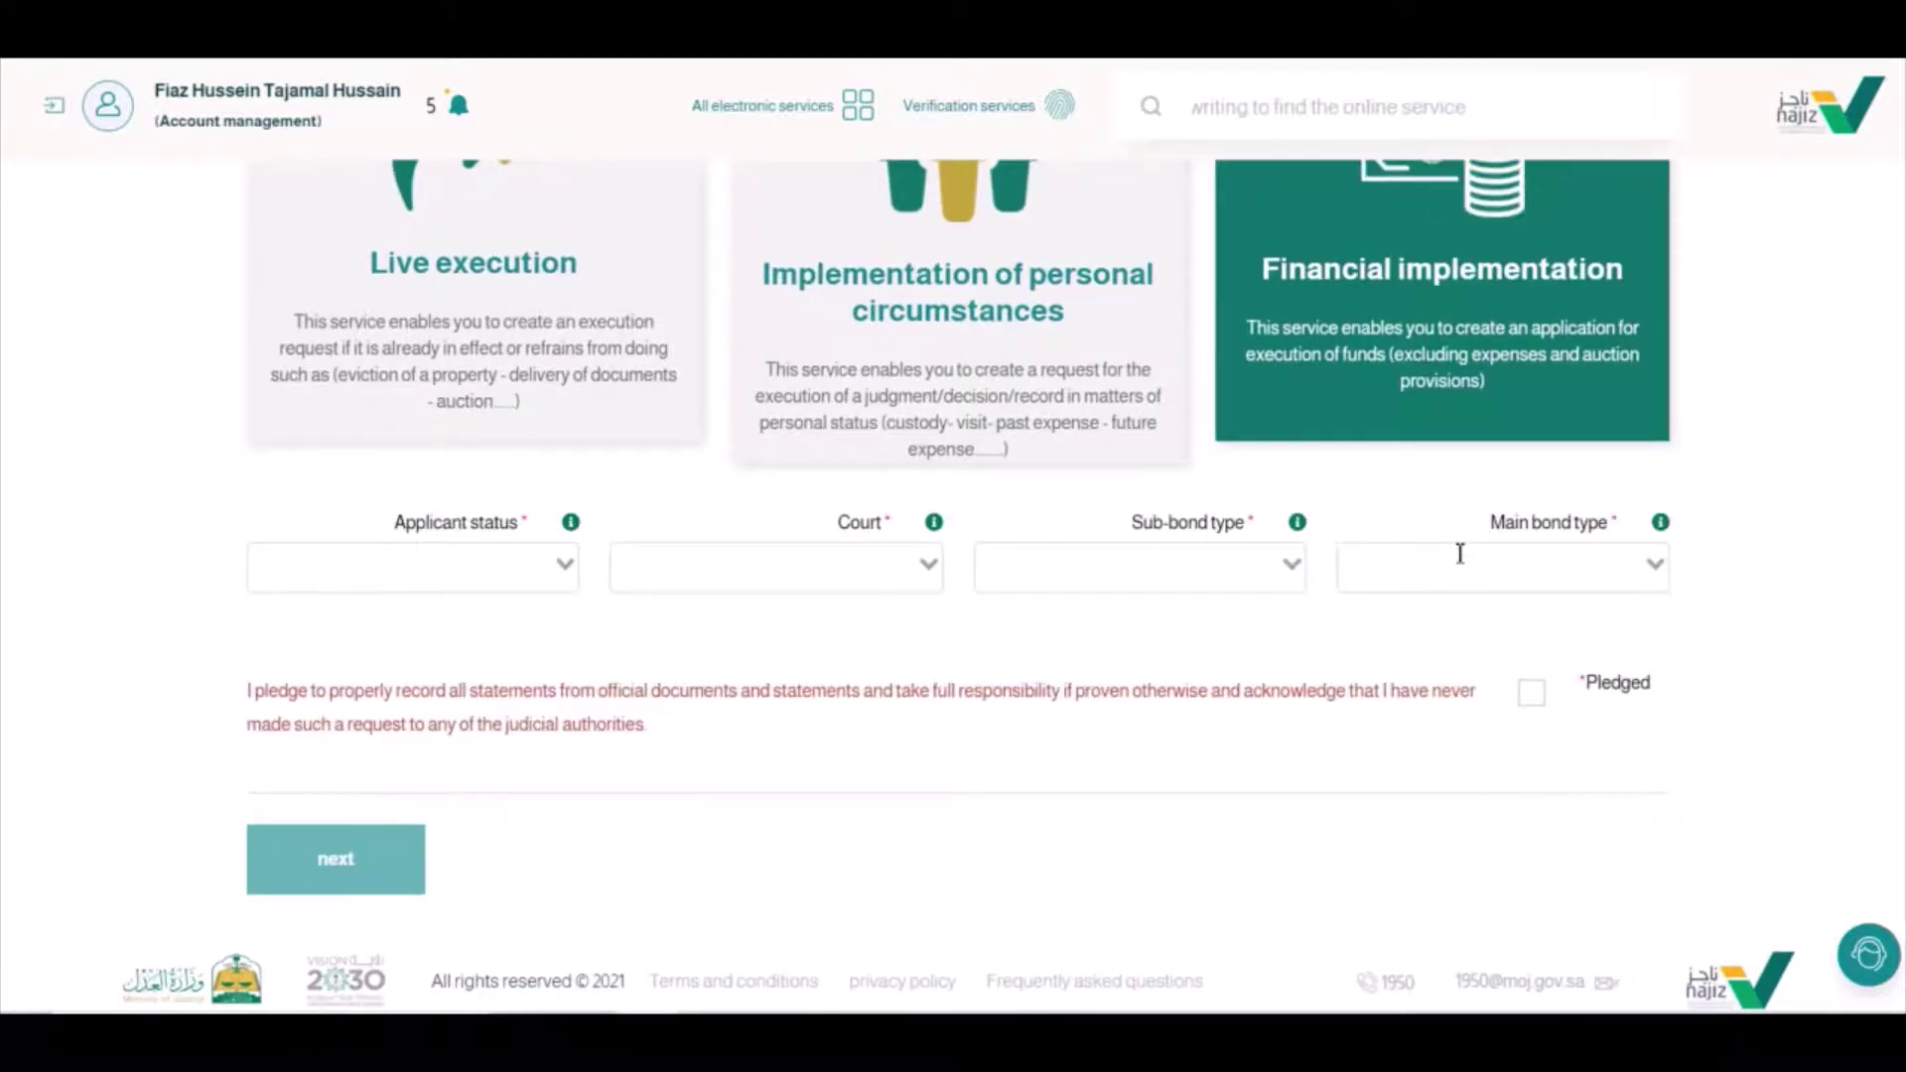
scroll(1459, 506, "up", 2)
scroll(1486, 453, "down", 2)
scroll(881, 475, "up", 2)
scroll(1159, 509, "down", 1)
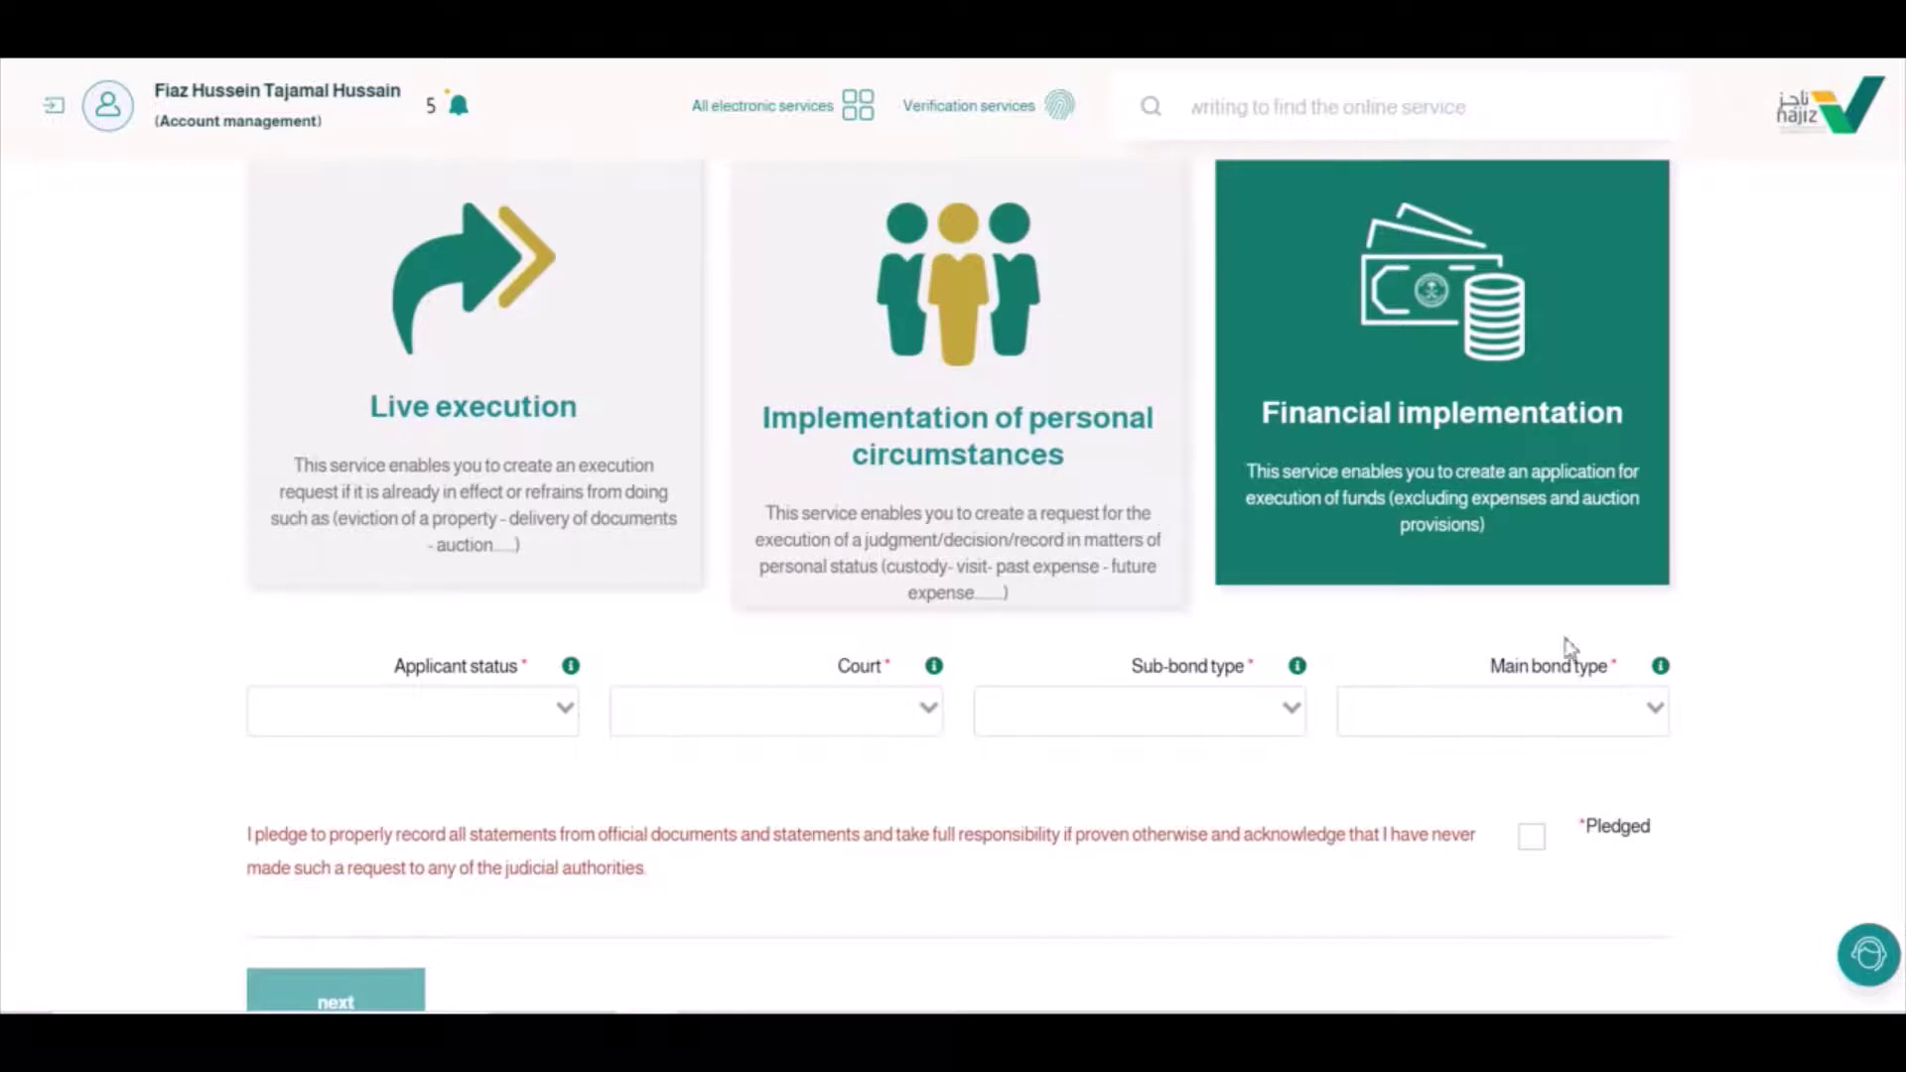
Set the main bond type to Judgments and decisions and the sub-bond type to Rulings and decisions issued by quasi-judicial committees
left_click(1656, 703)
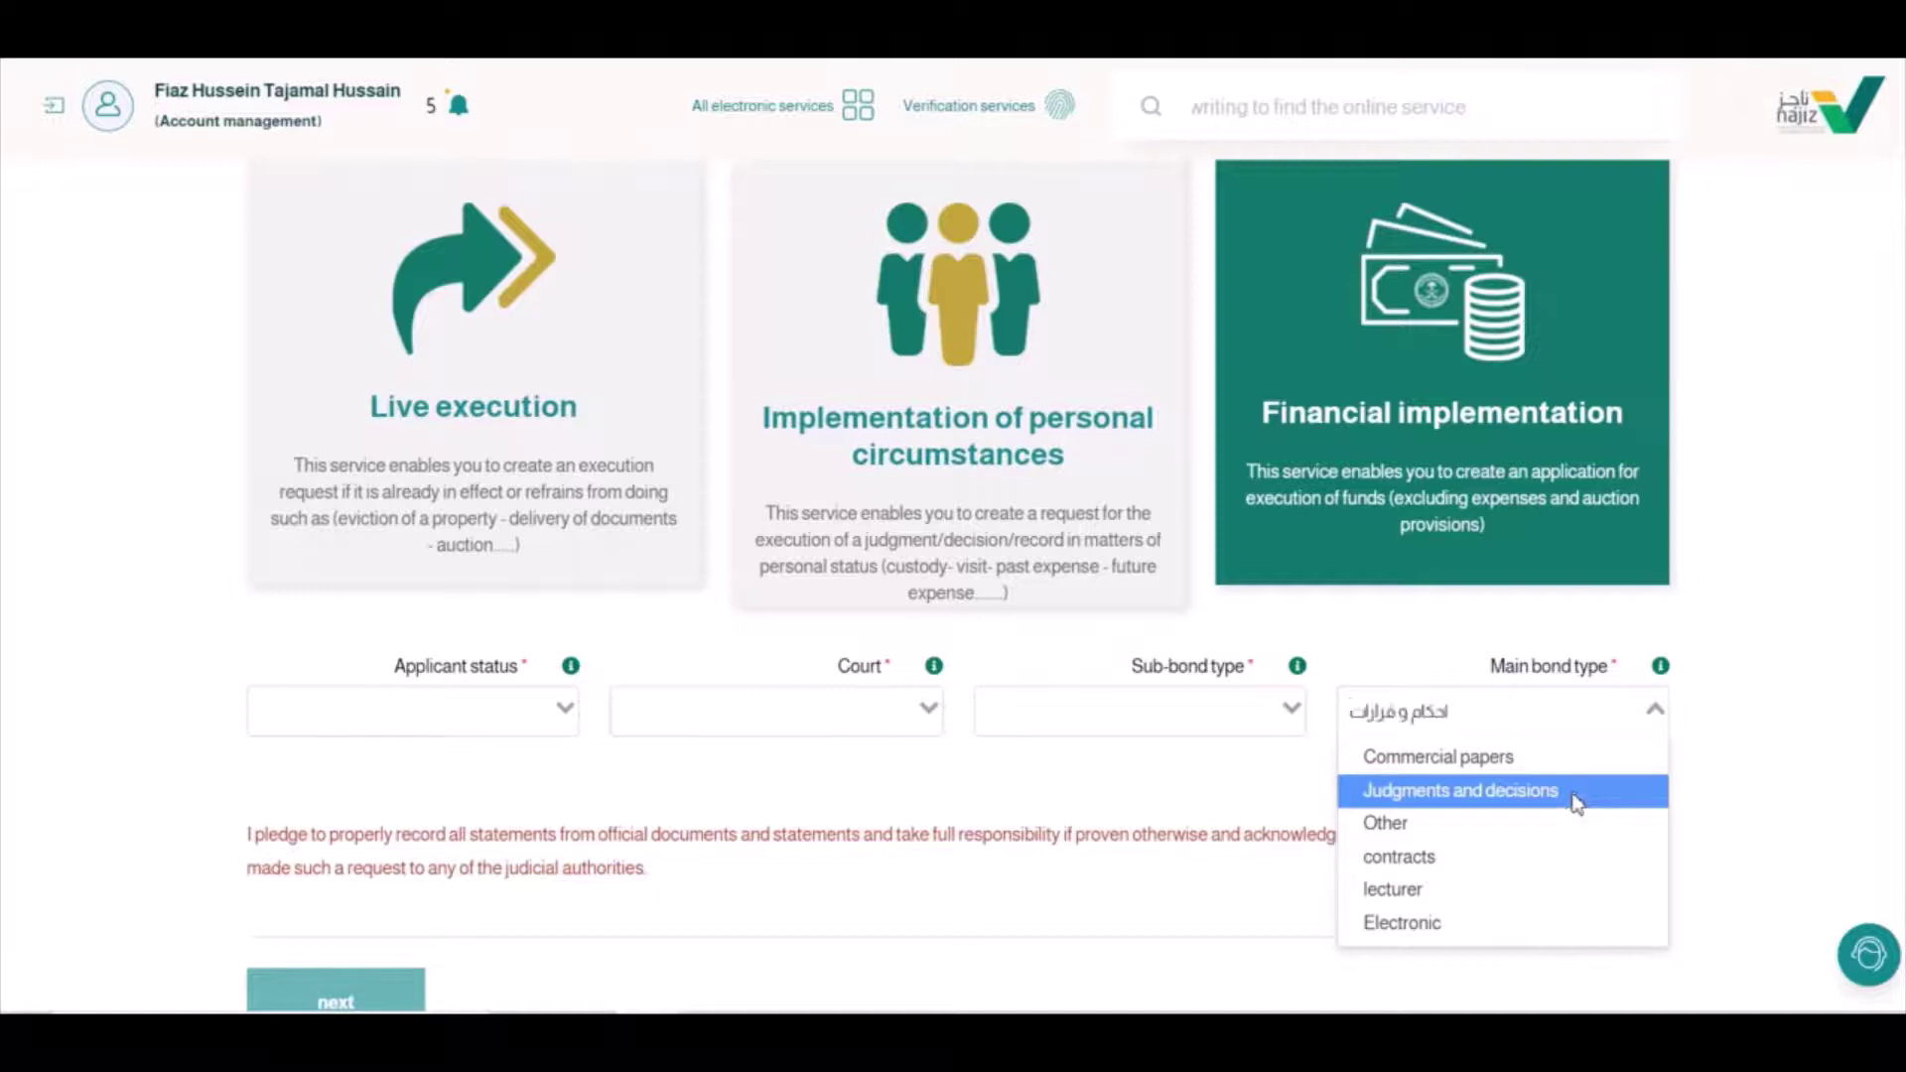
left_click(1576, 794)
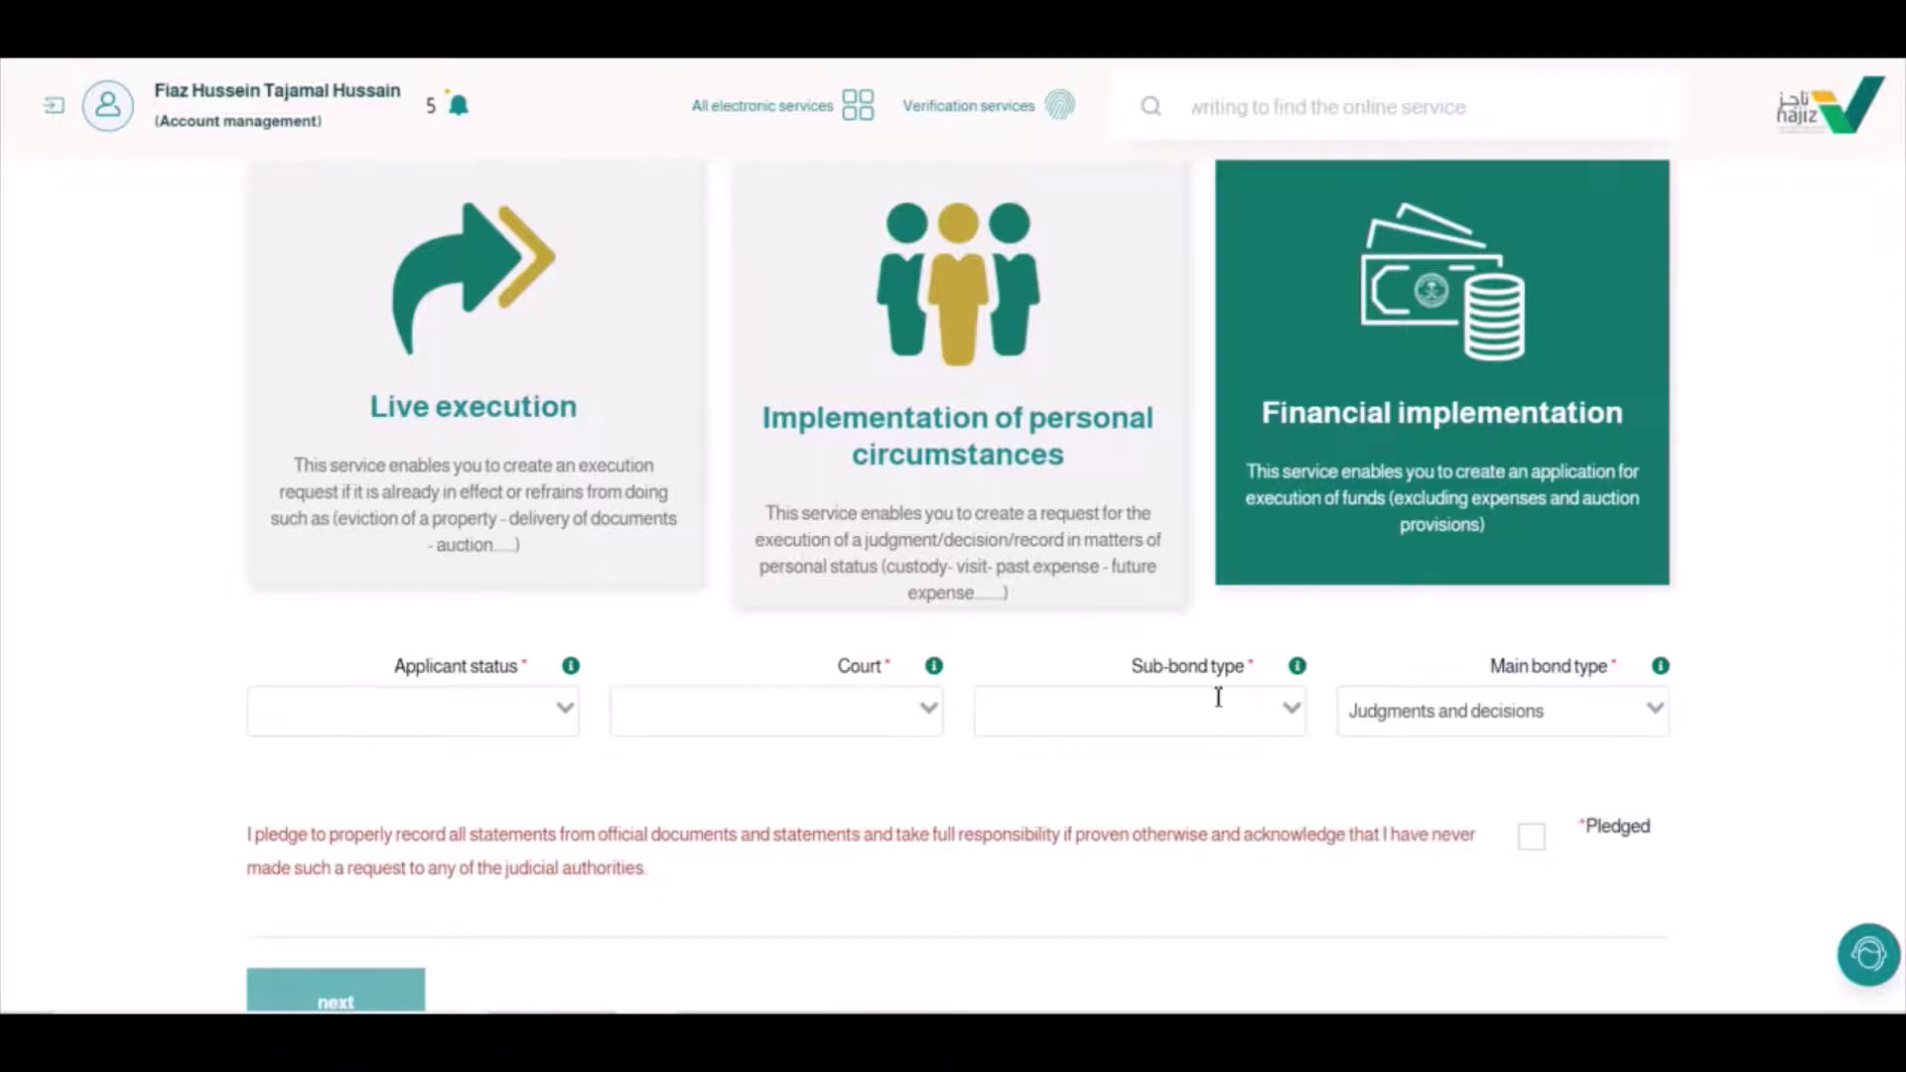
left_click(1290, 707)
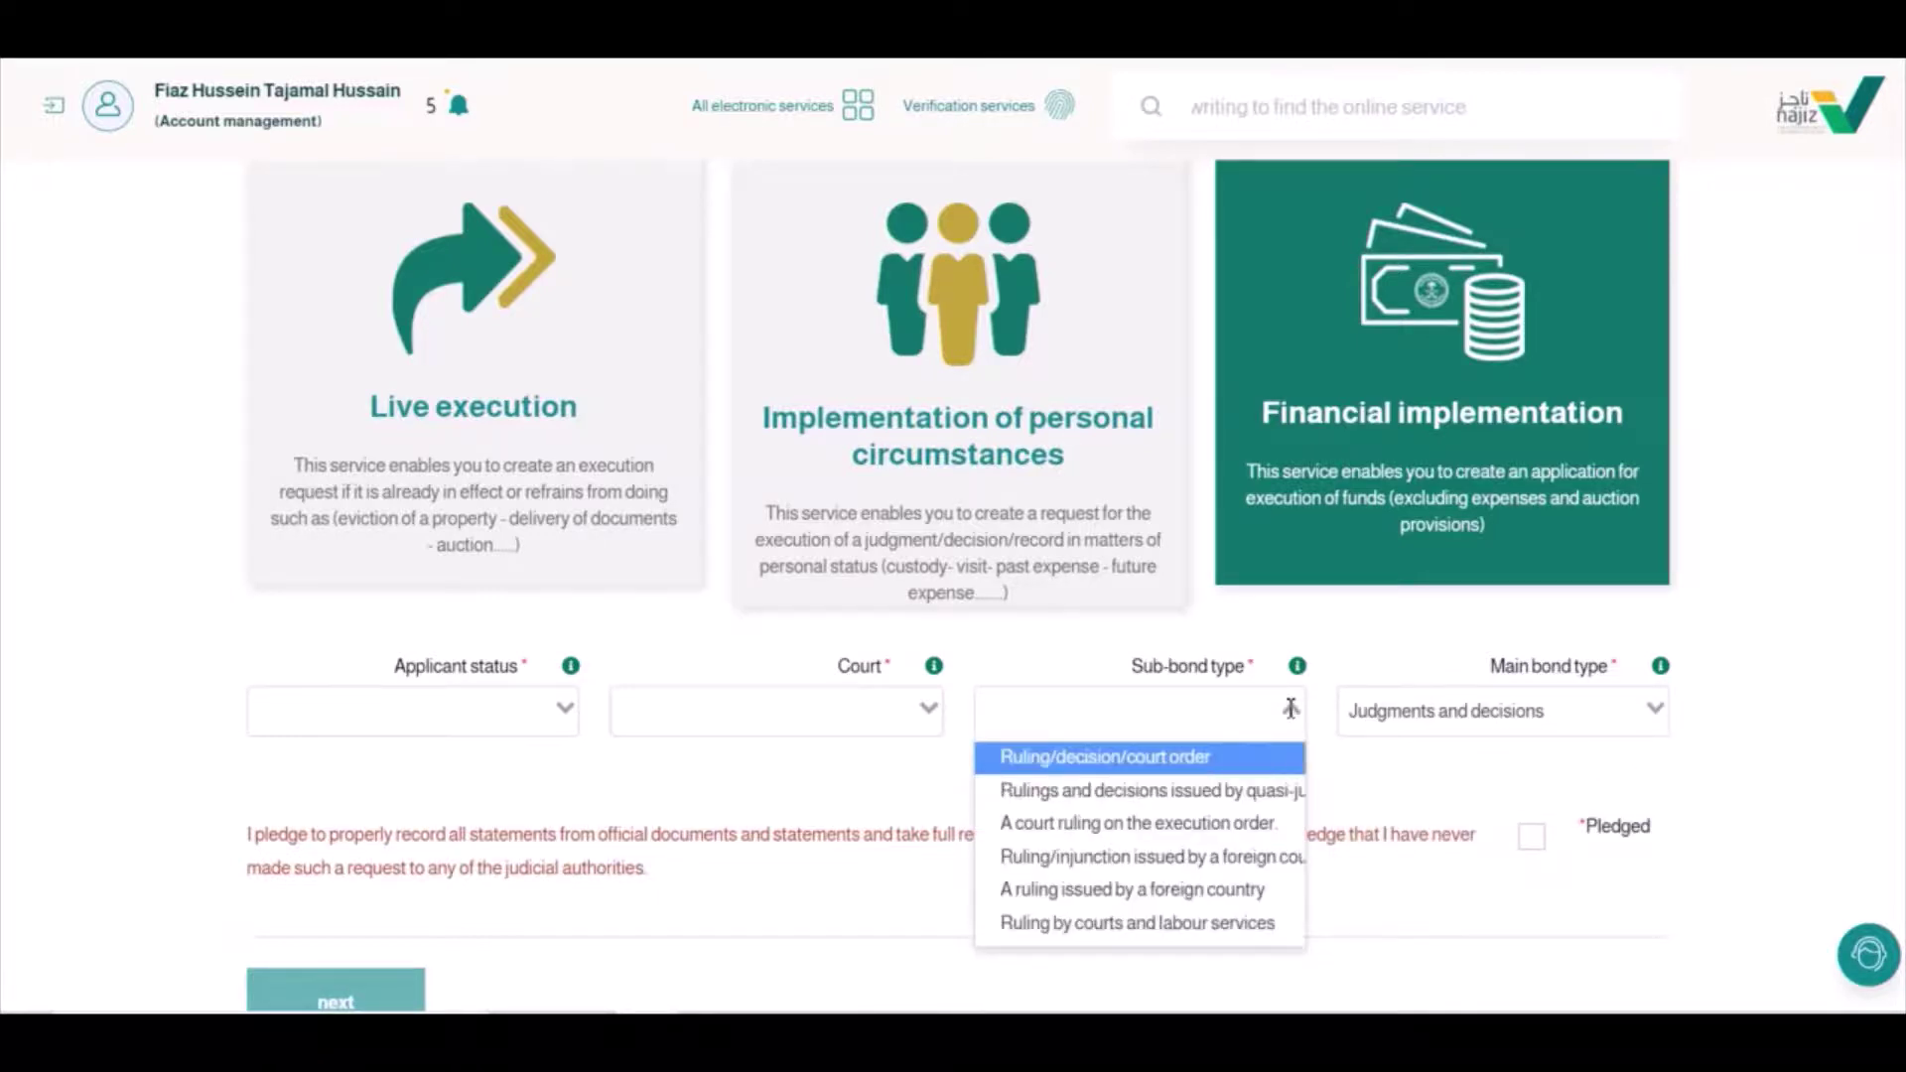
left_click(1242, 801)
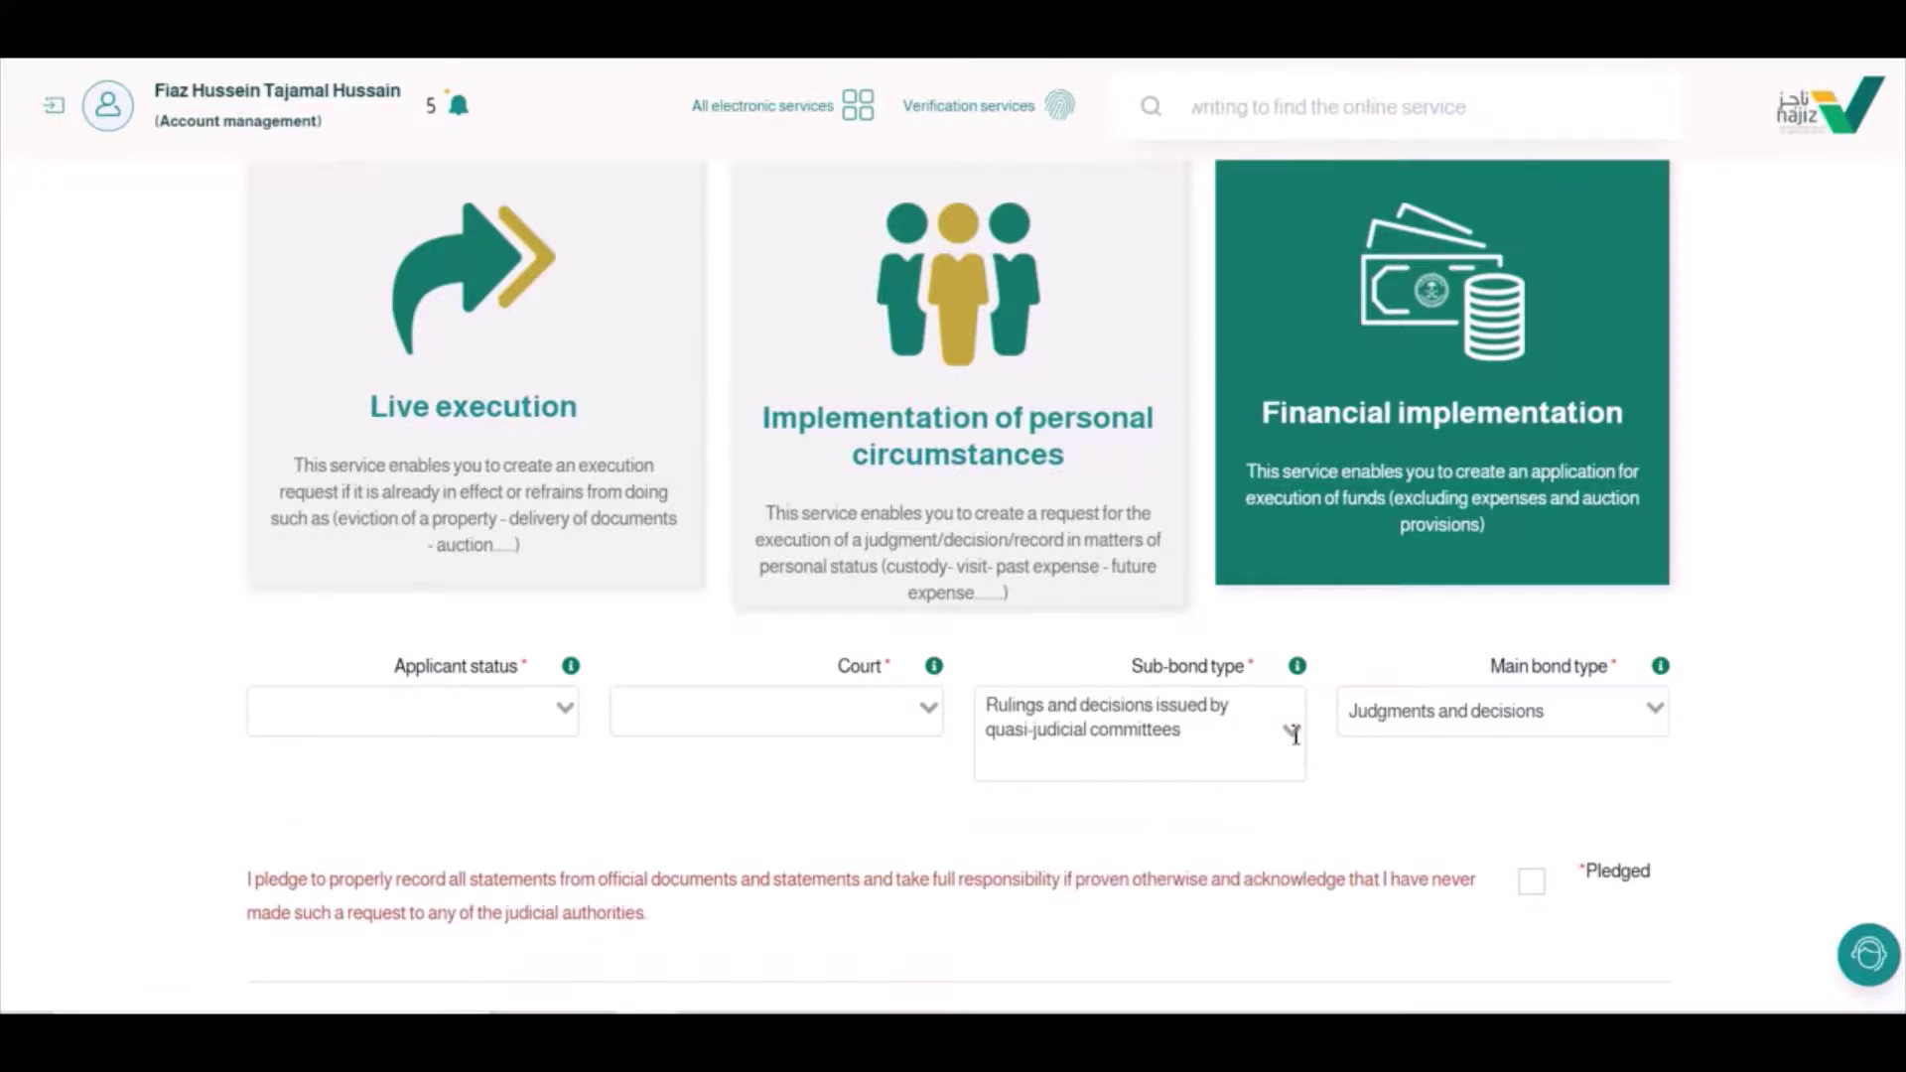
left_click(1293, 732)
left_click(1292, 733)
left_click(1292, 732)
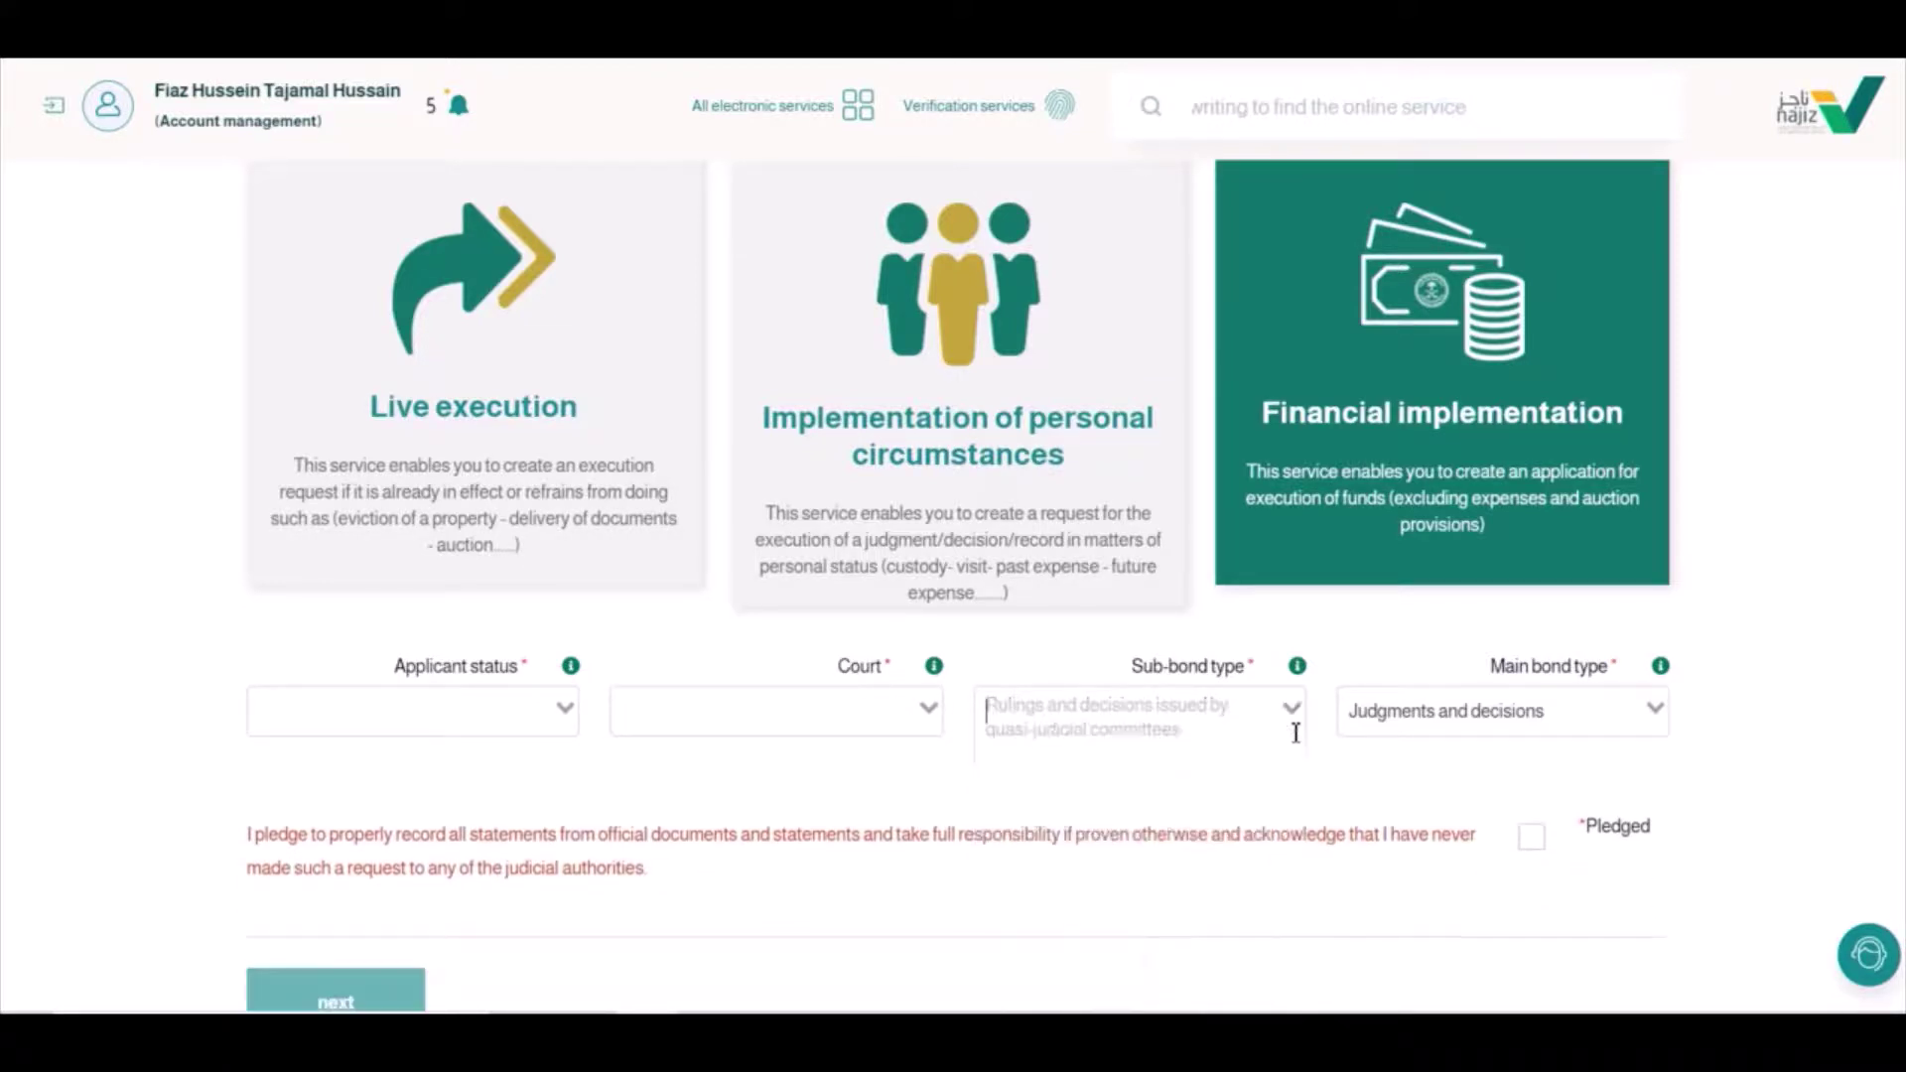
left_click(1292, 733)
left_click(1292, 733)
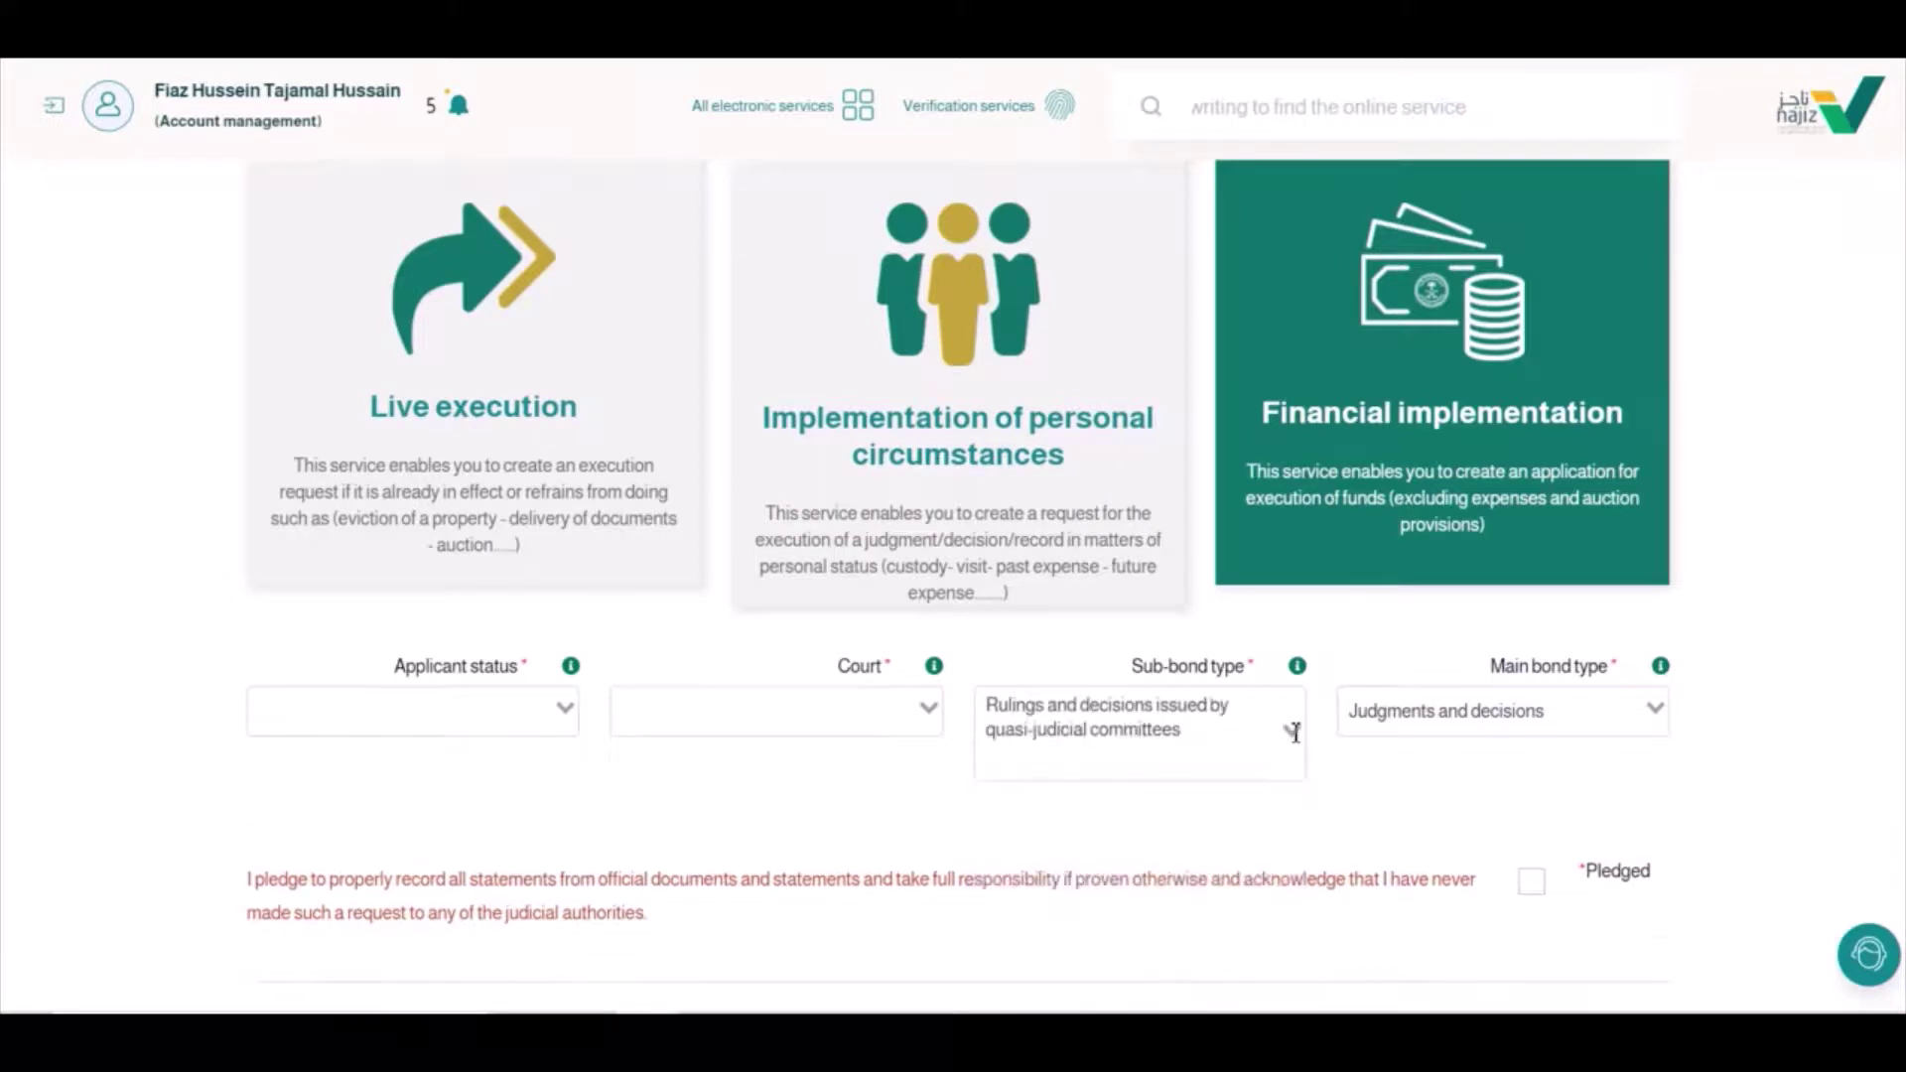
Set the court to Medina Execution Court and the applicant status to Authenticity of himself
left_click(928, 711)
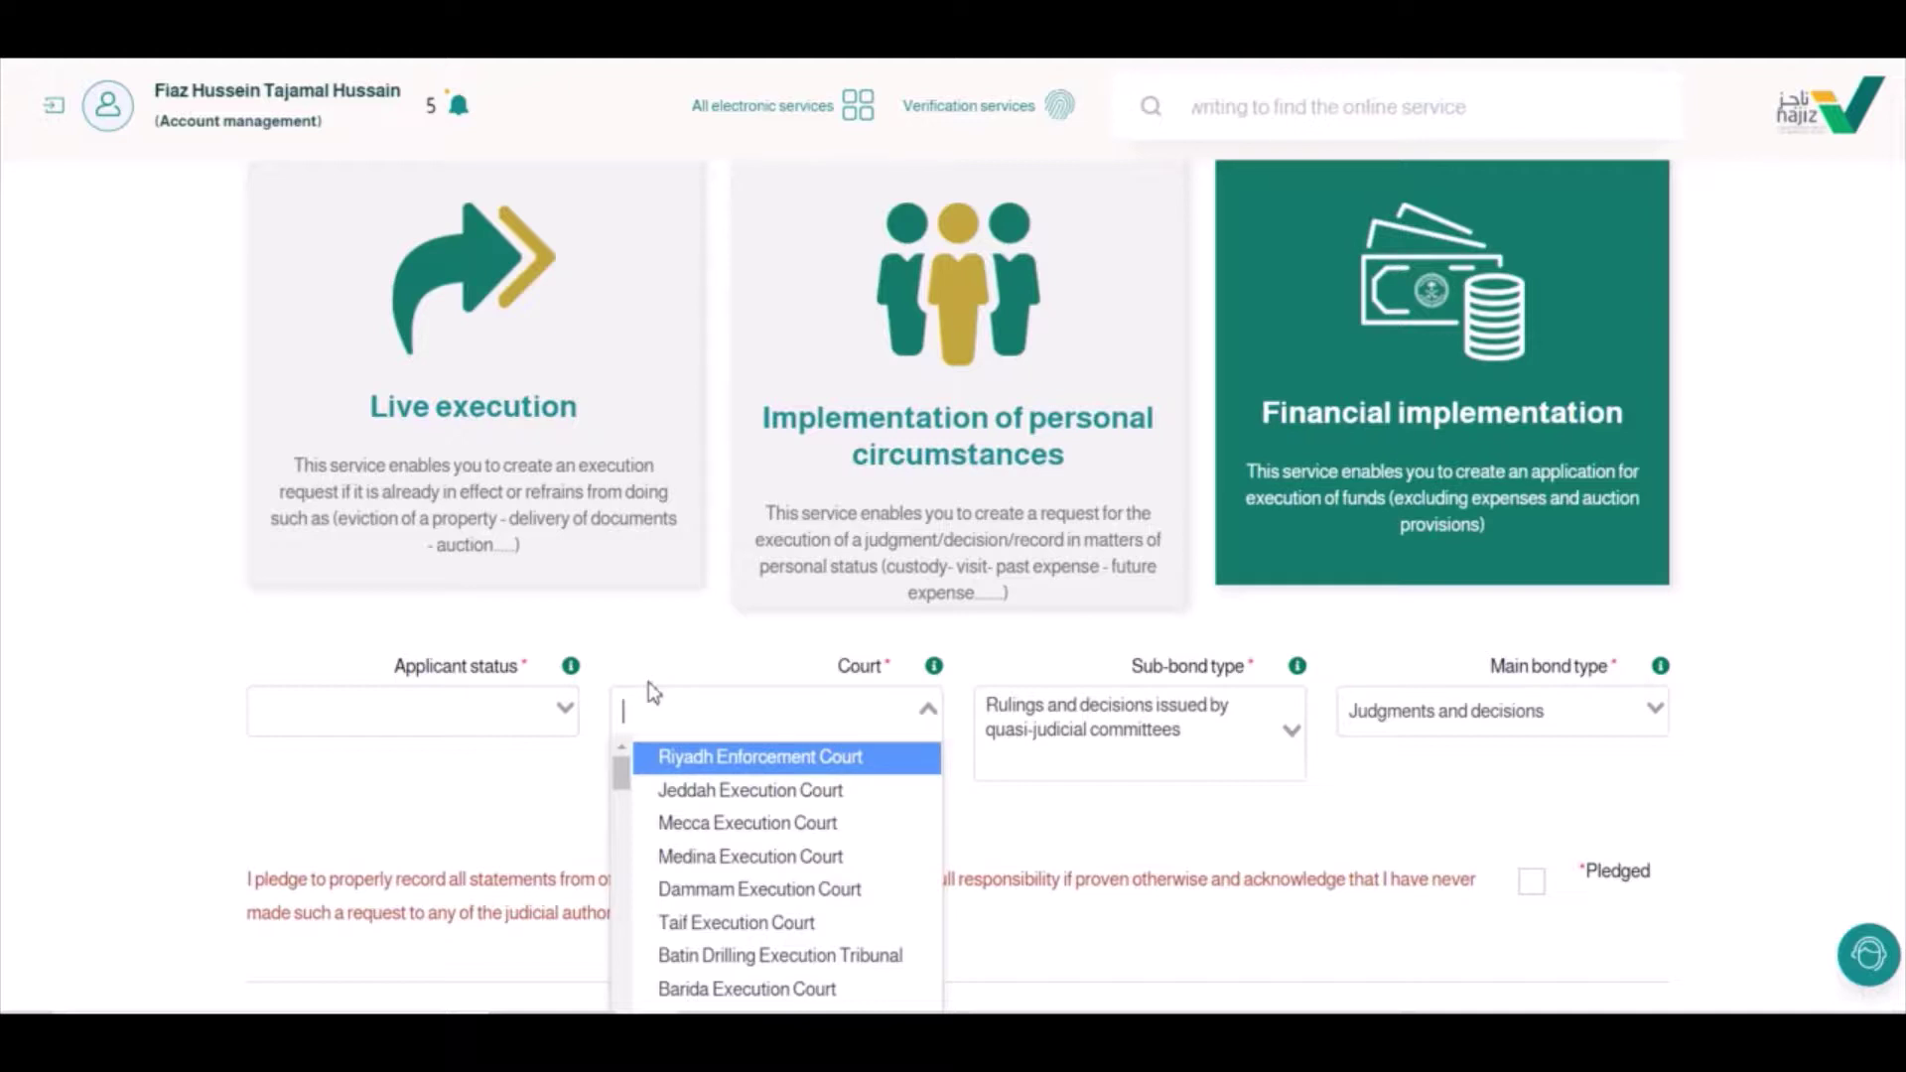
left_click(817, 858)
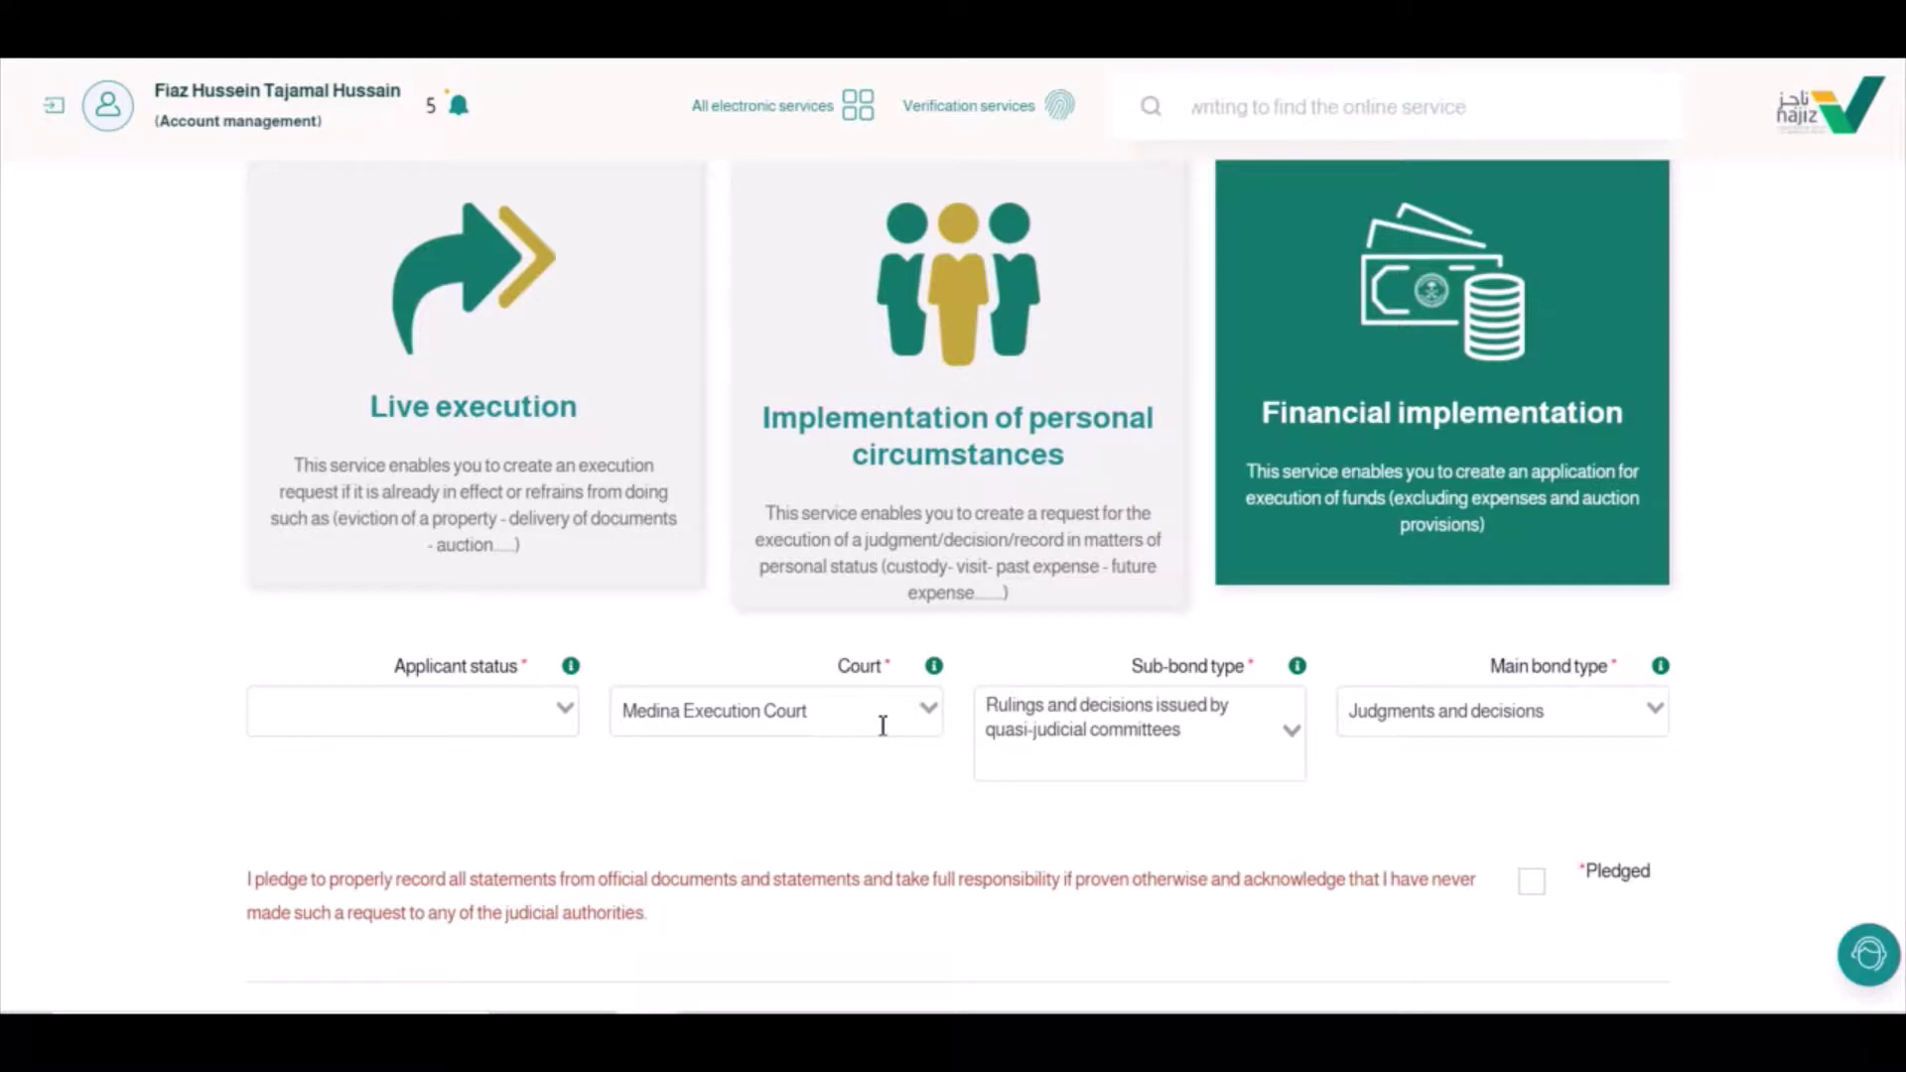
left_click(565, 713)
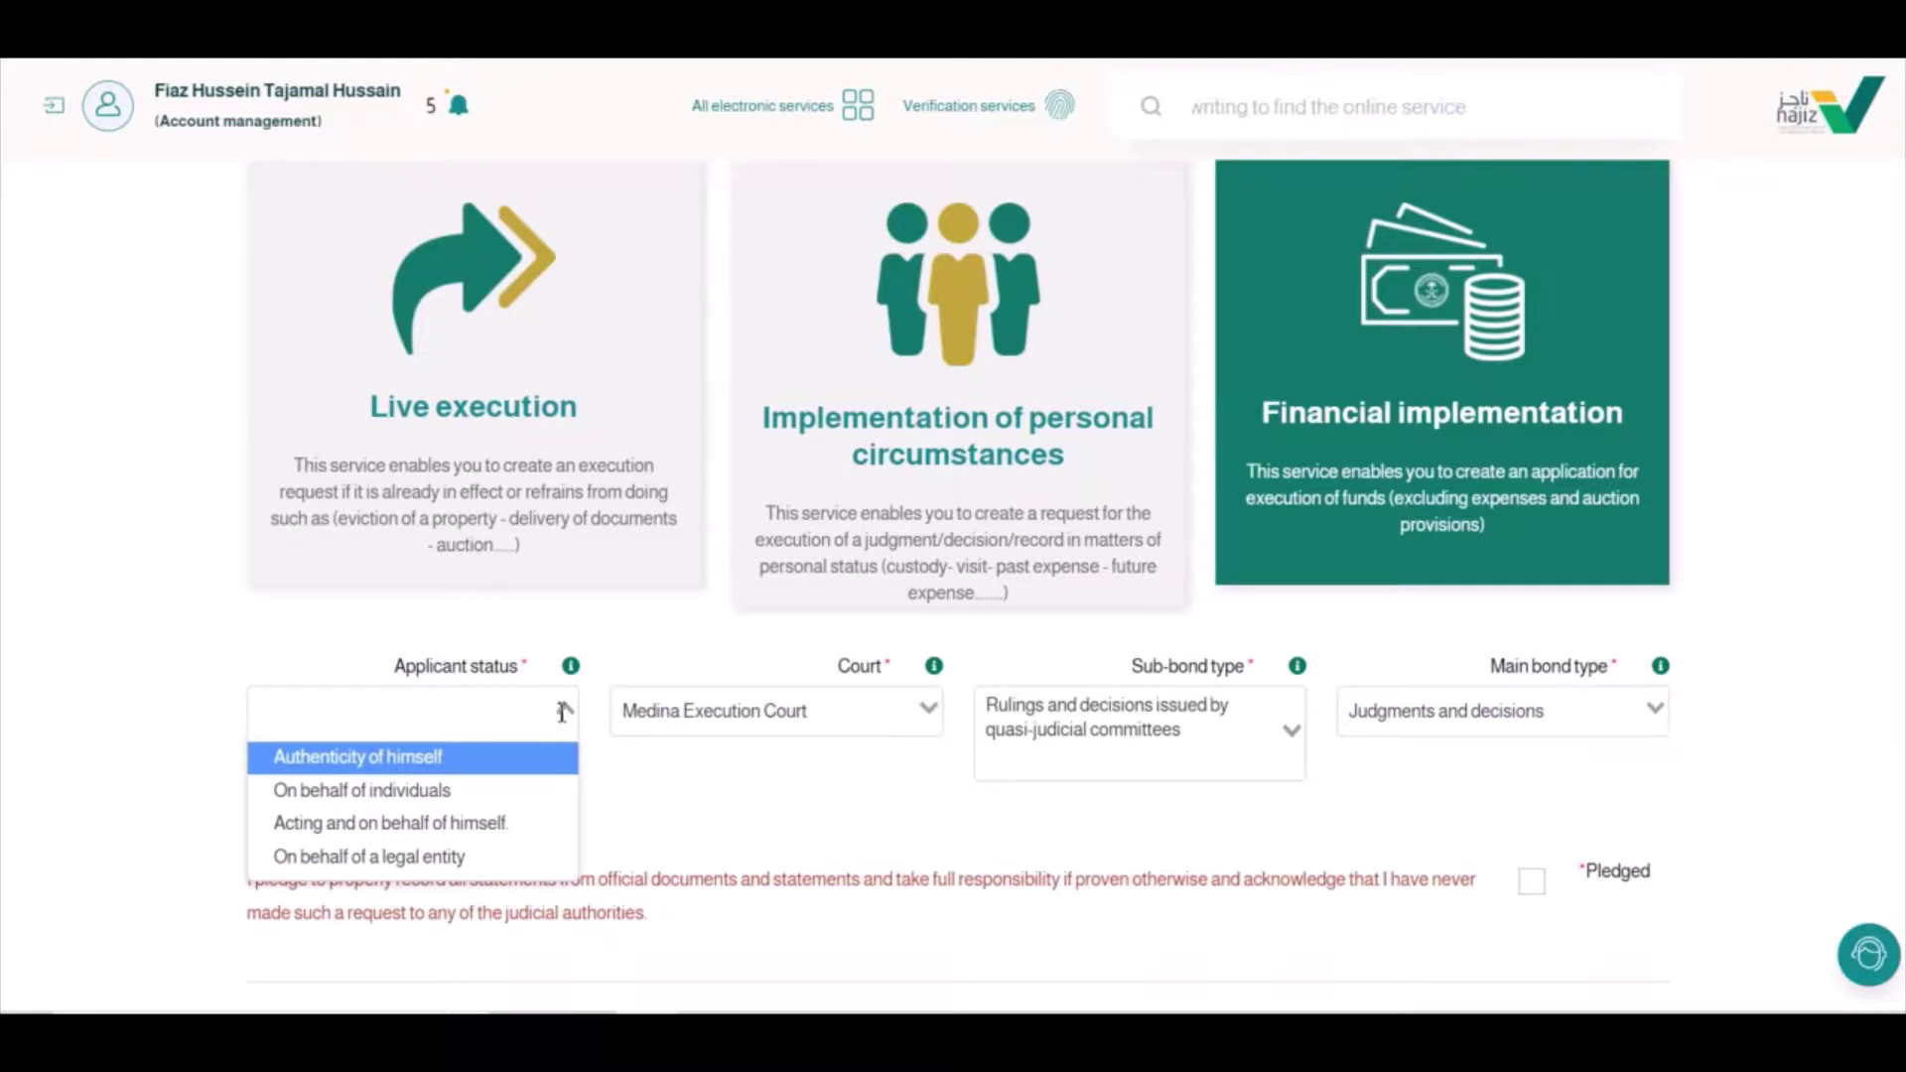
left_click(478, 766)
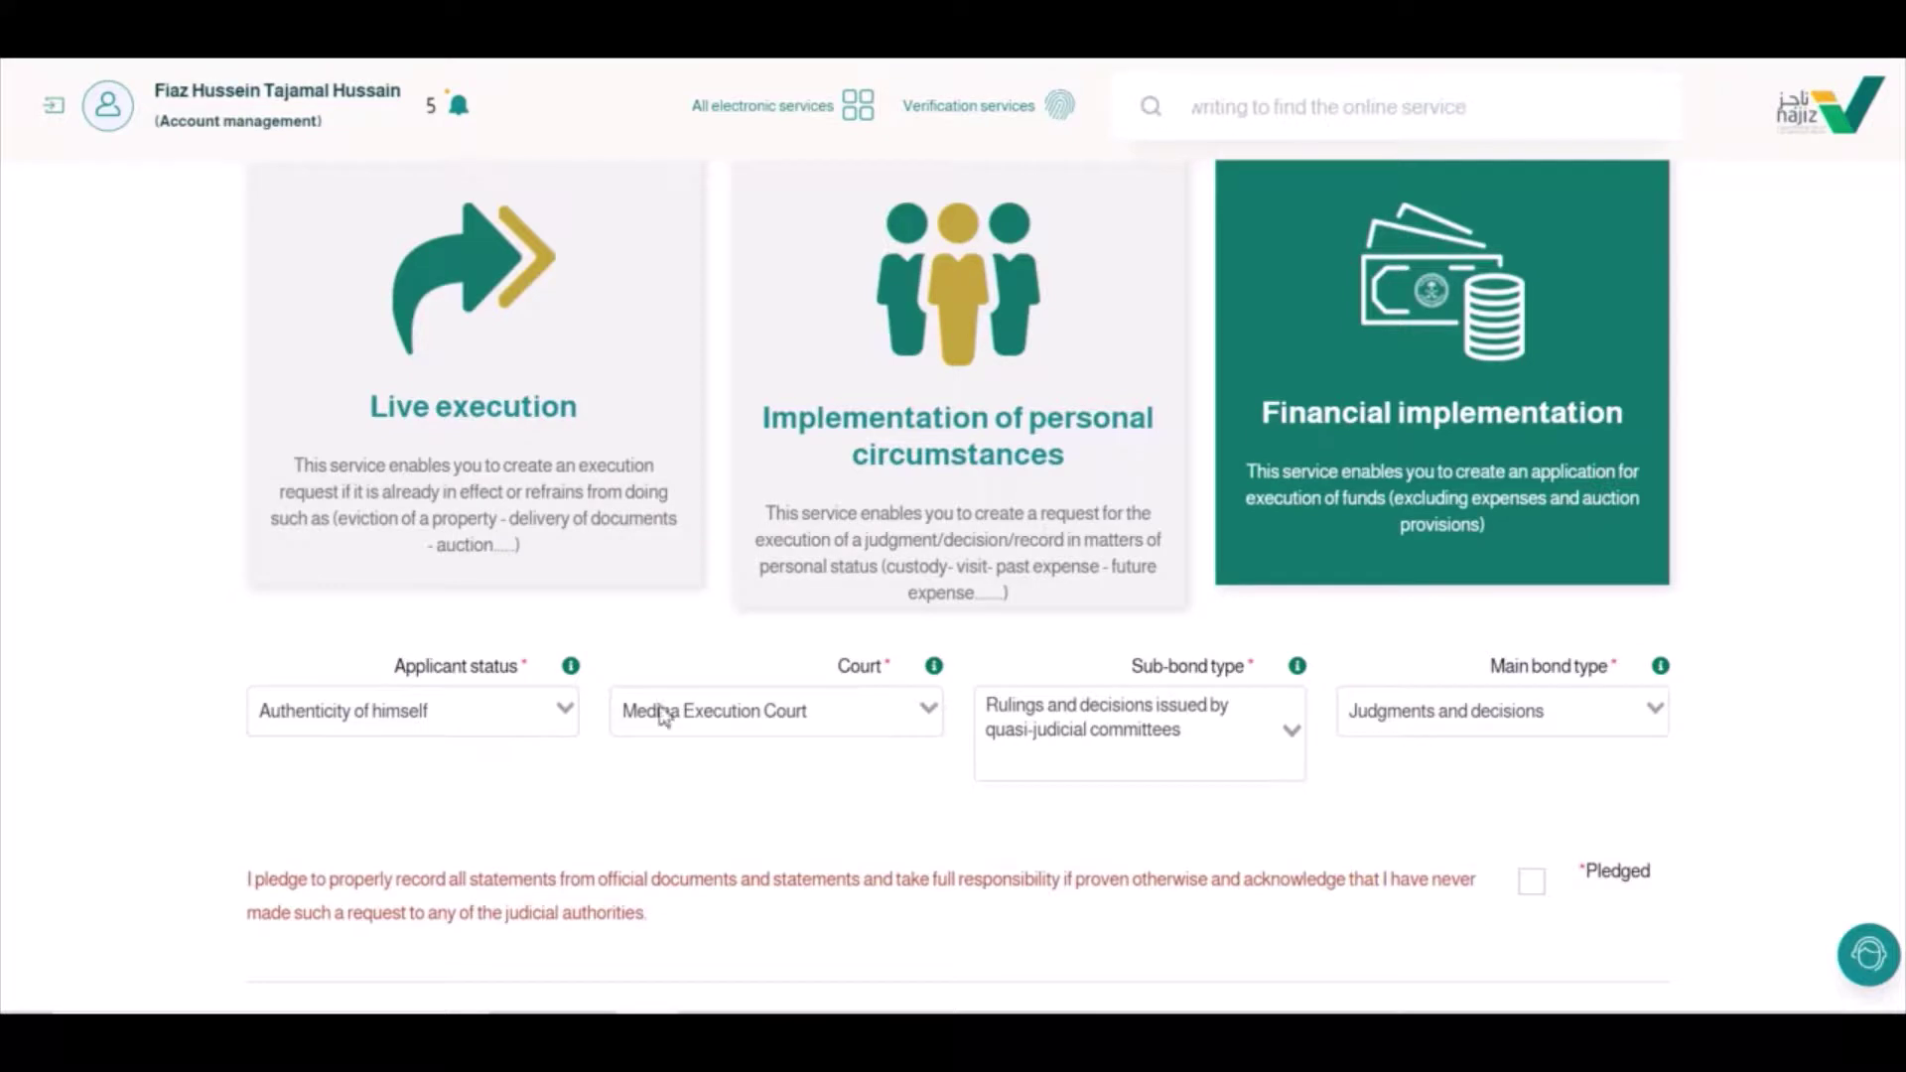
Accept the pledge about truthful statements and continue to the execution student stage
scroll(953, 668, "down", 2)
left_click(1532, 667)
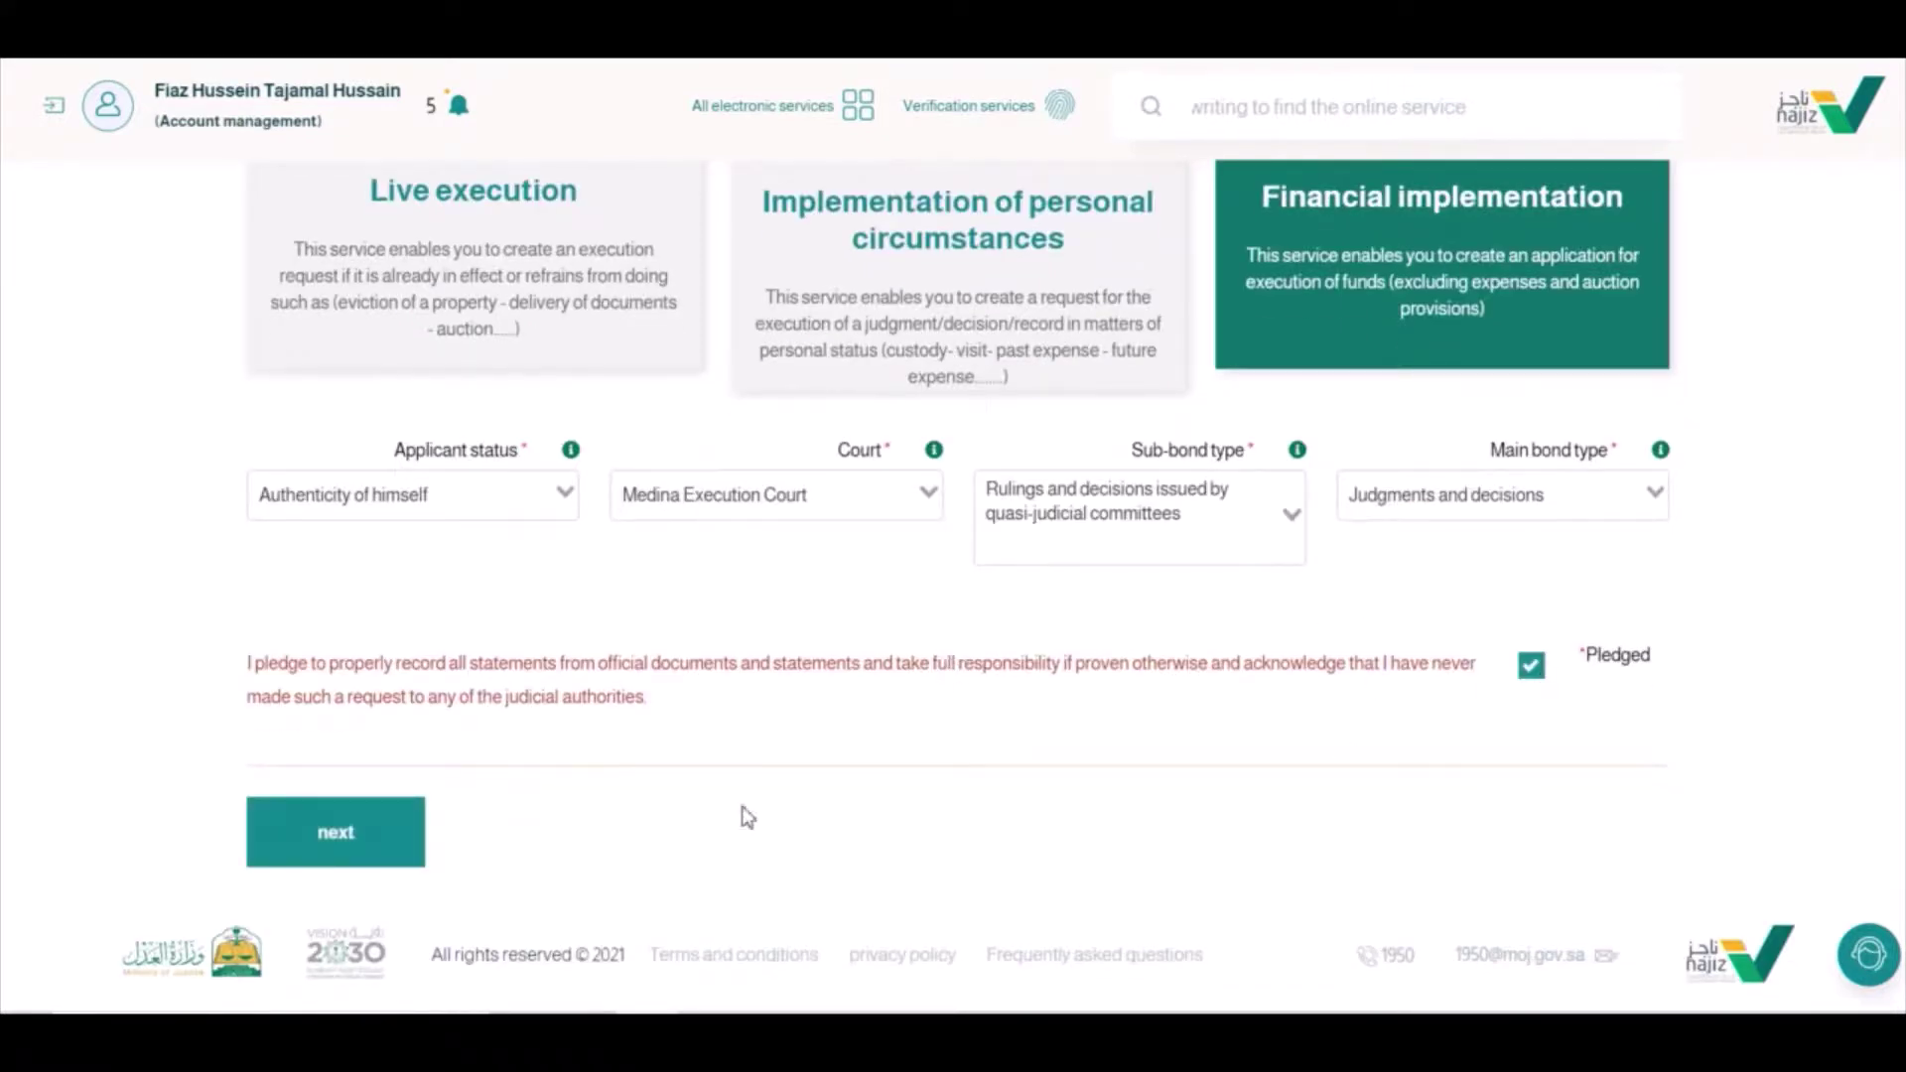
left_click(343, 834)
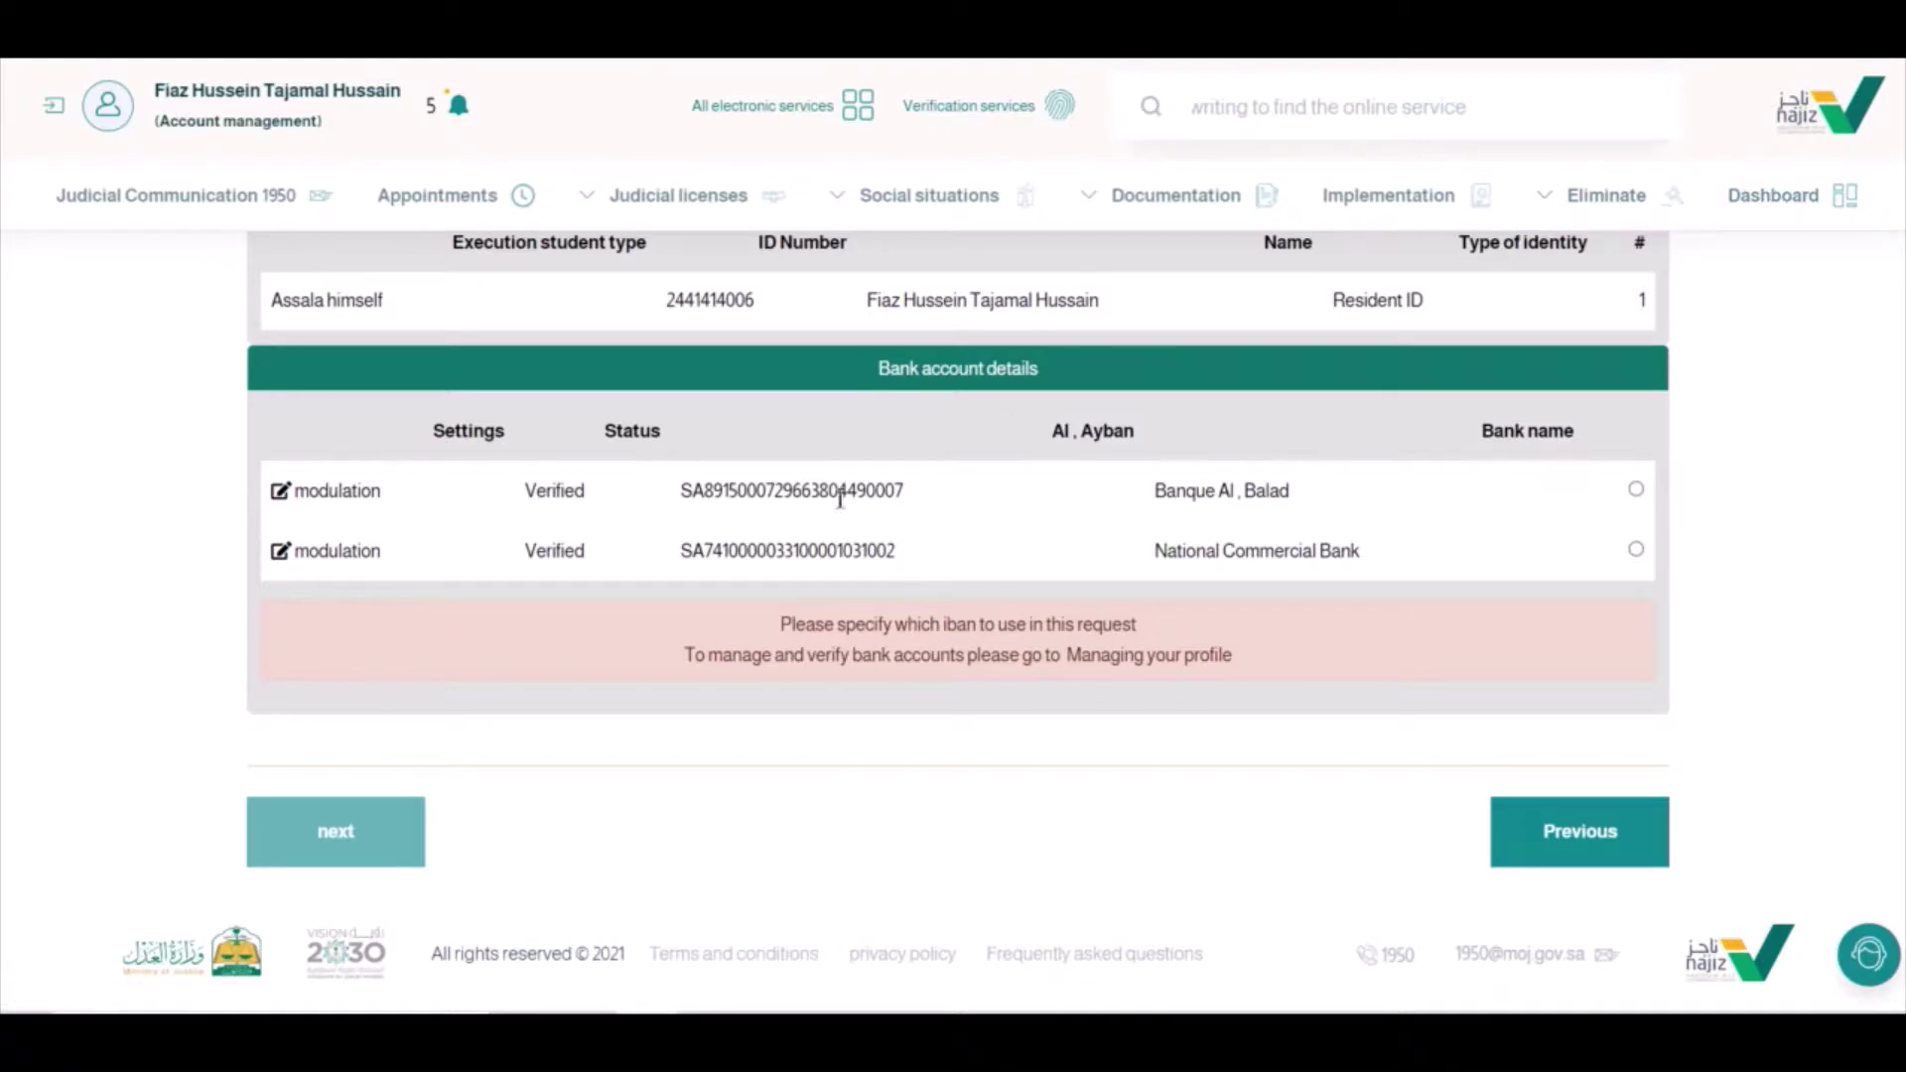
Choose the National Commercial Bank account for this request and continue to the executor against him stage
left_click_drag(681, 494, 1298, 547)
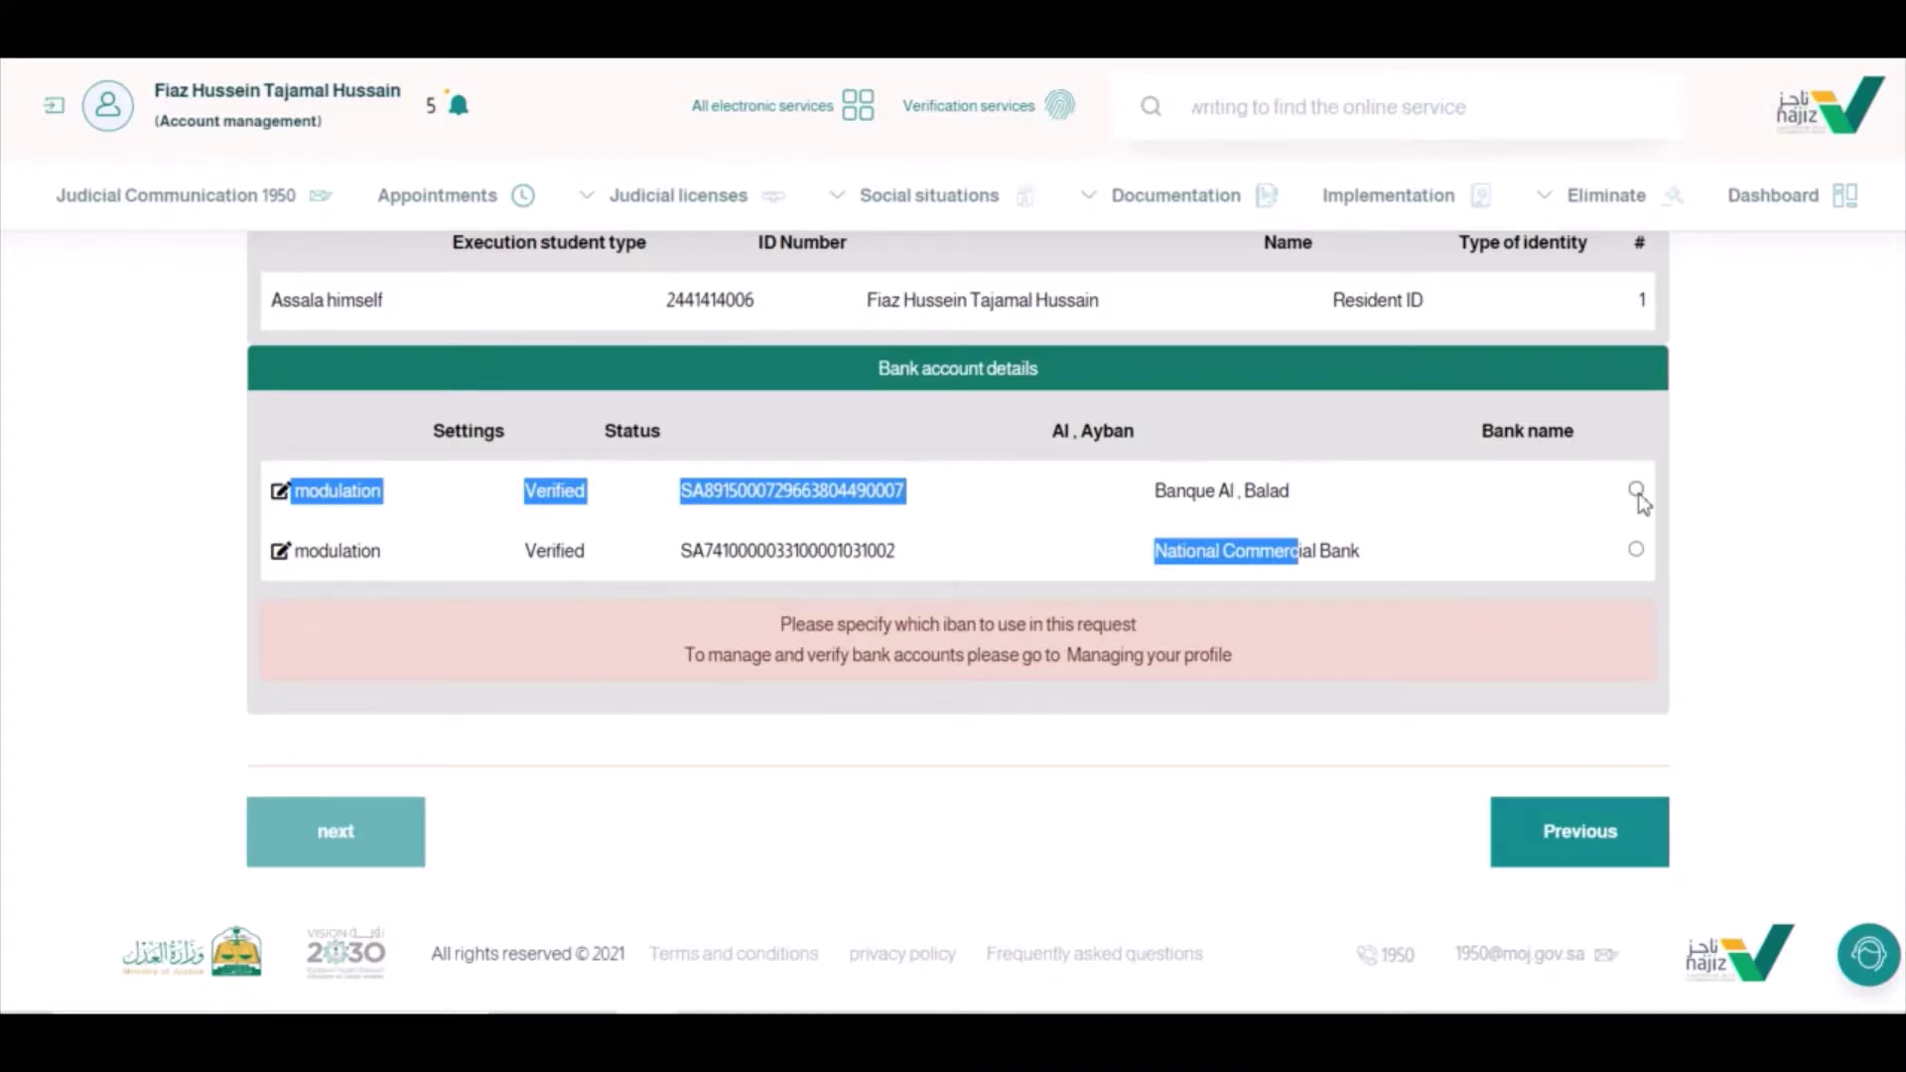
left_click(1637, 551)
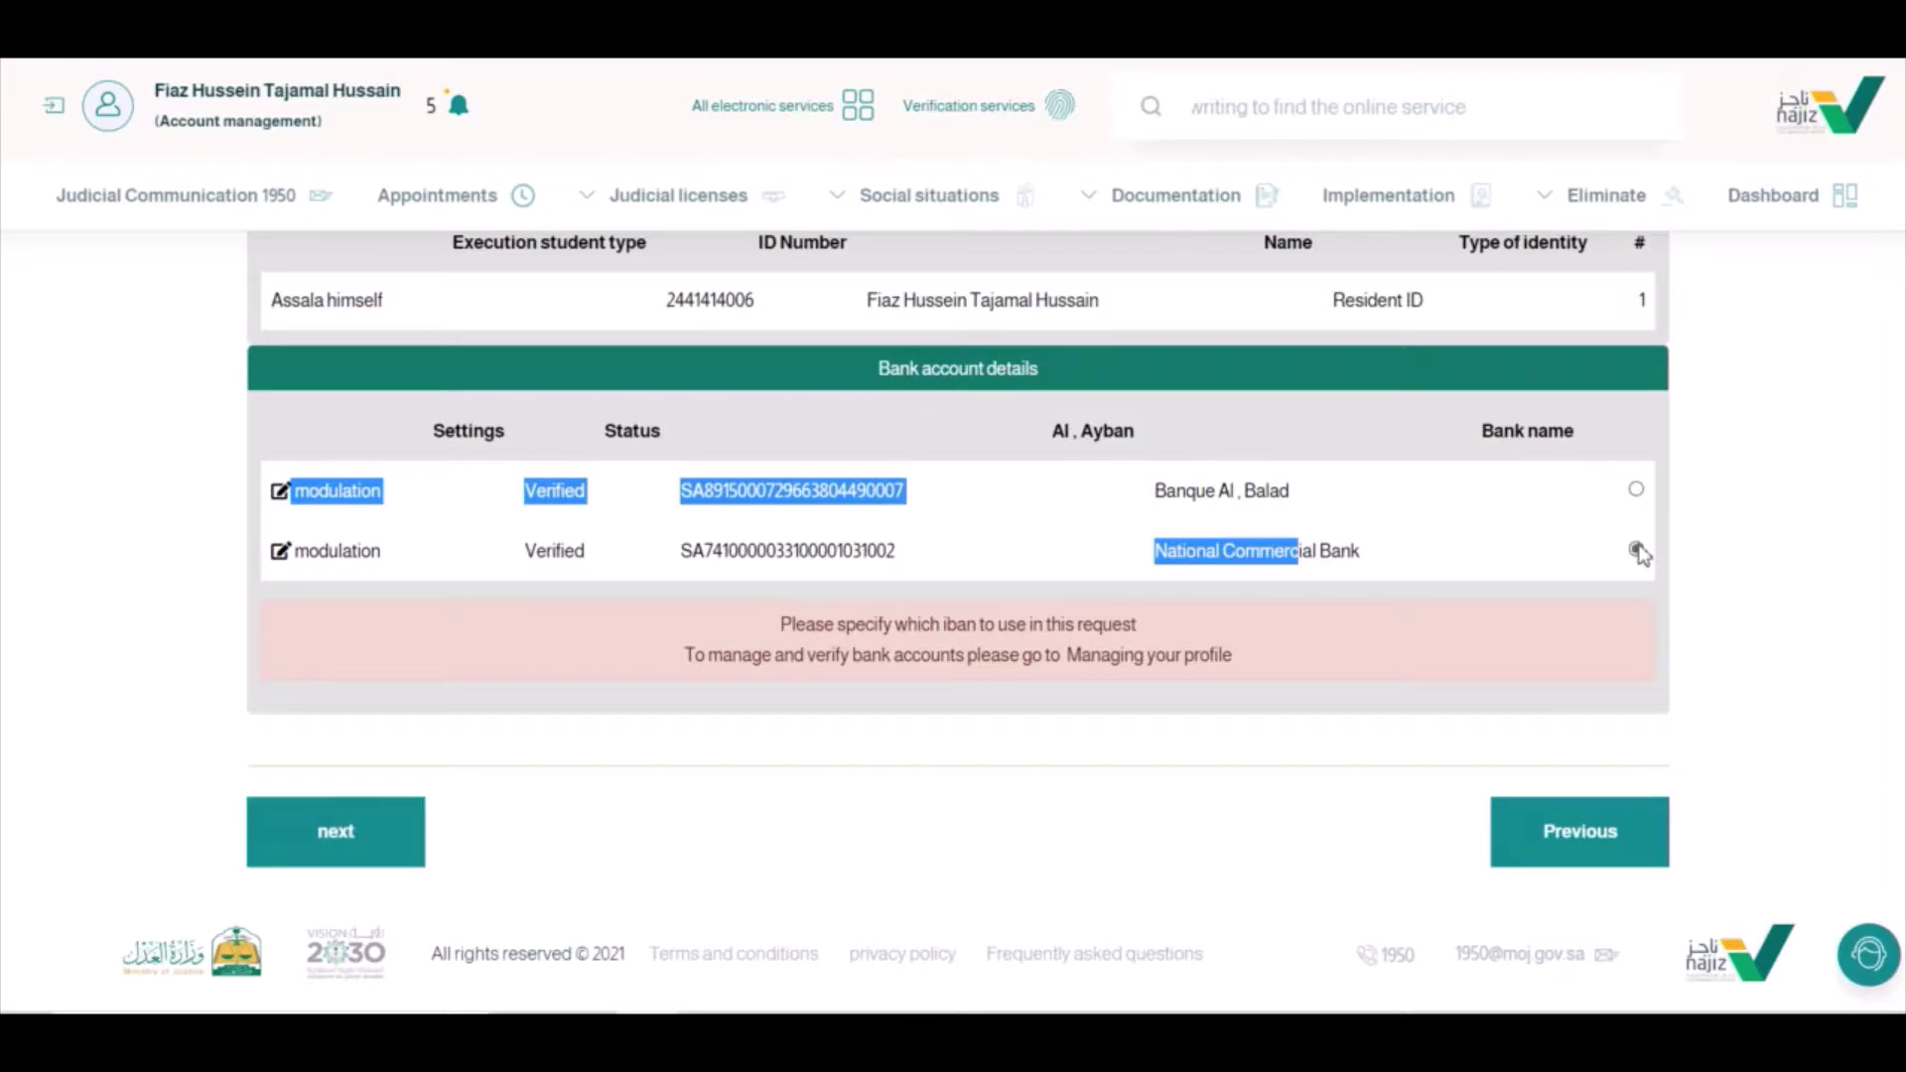
left_click(375, 841)
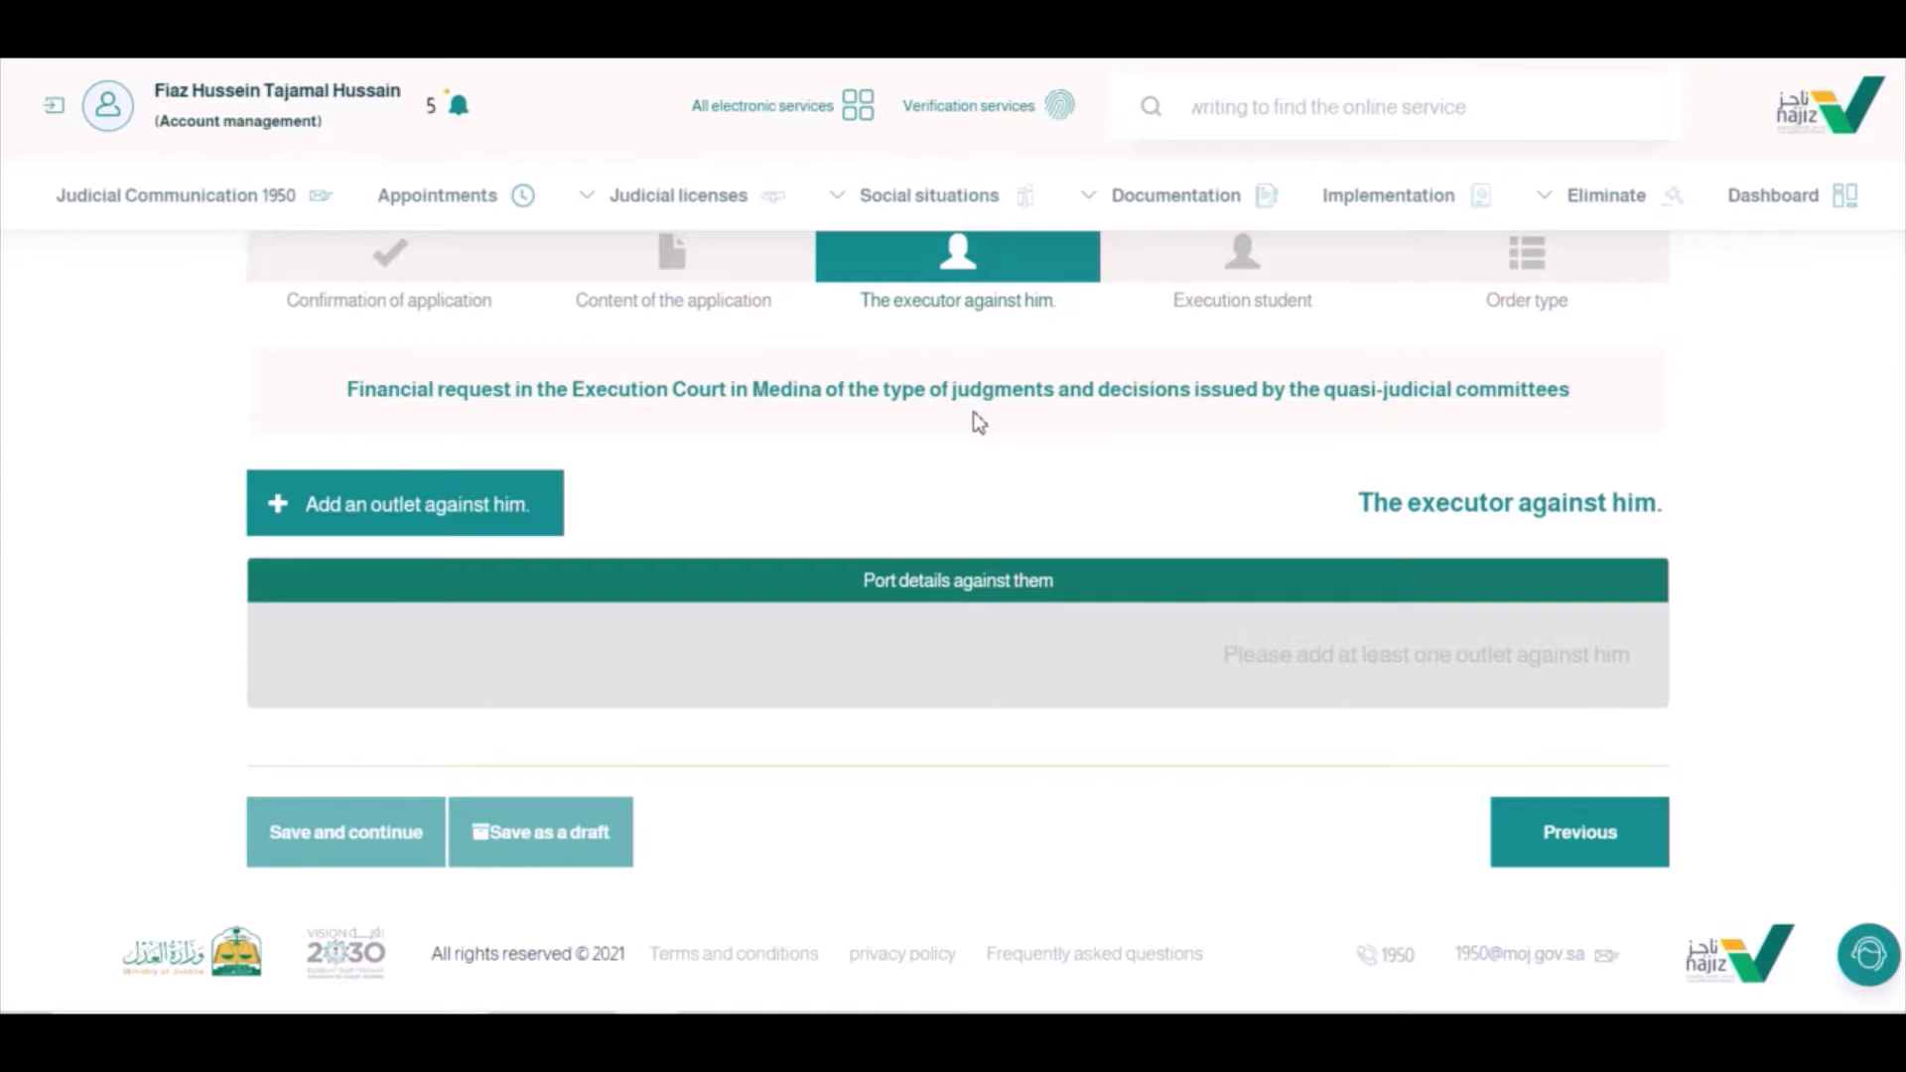
Open the form for adding the party the execution is requested against
left_click(370, 514)
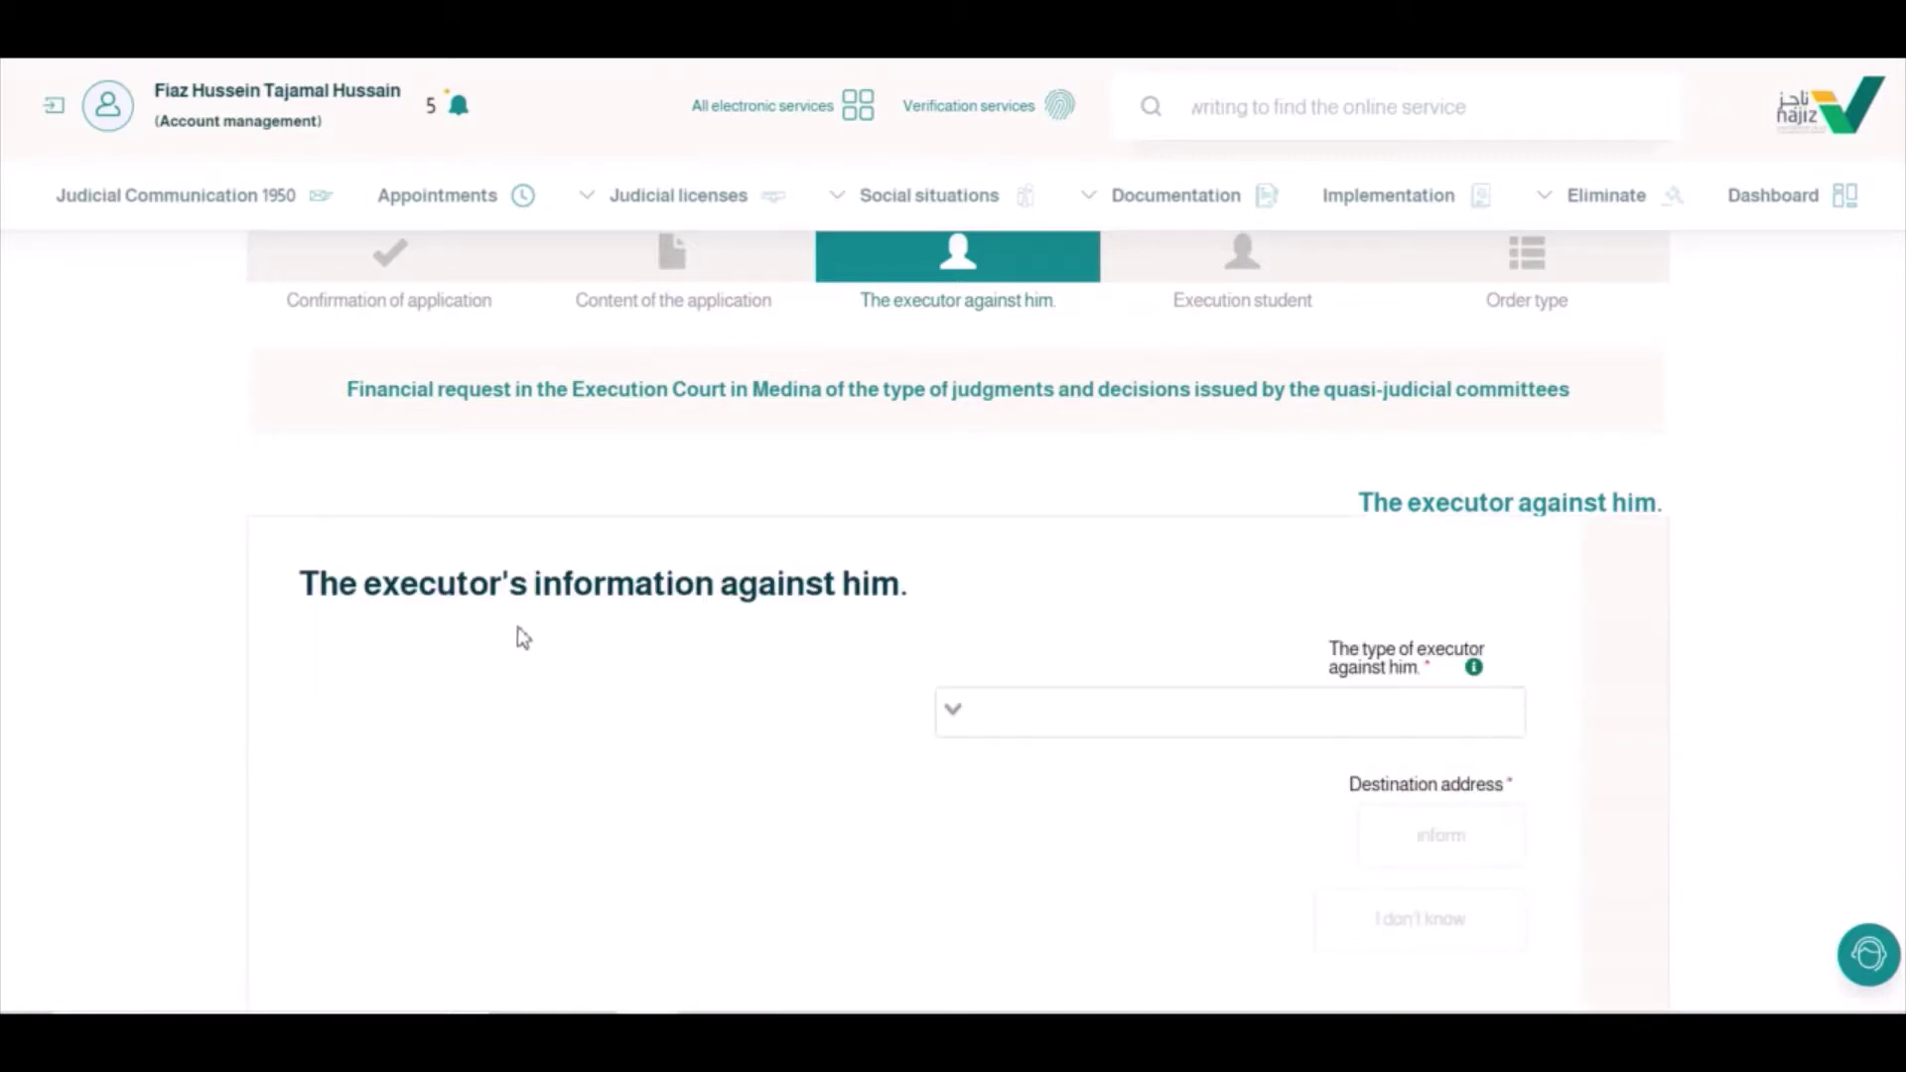